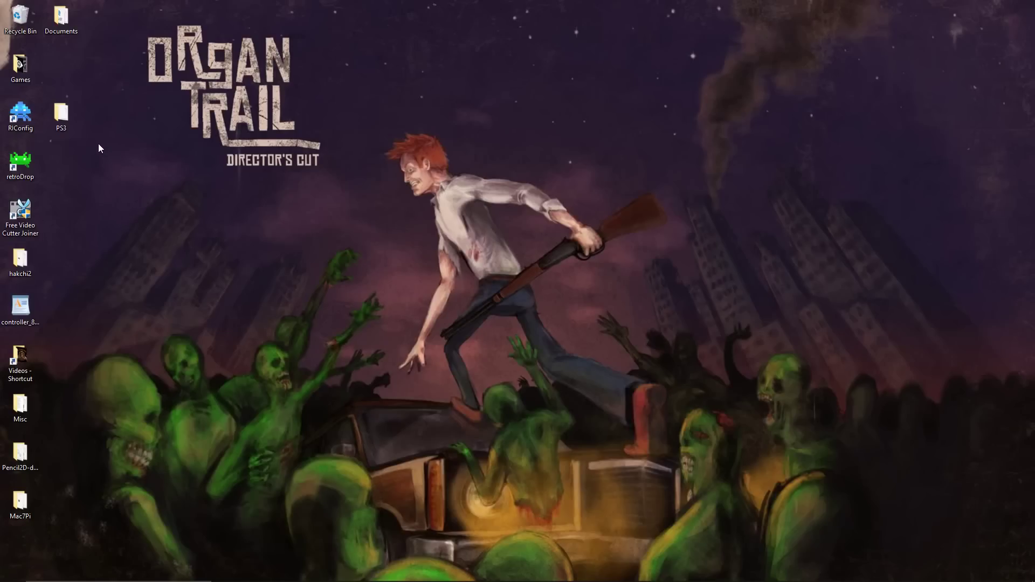
- Open the PS3 folder on the desktop and extract the rpcs3-v0.0.2 zip archive directly into it
double_click(56, 119)
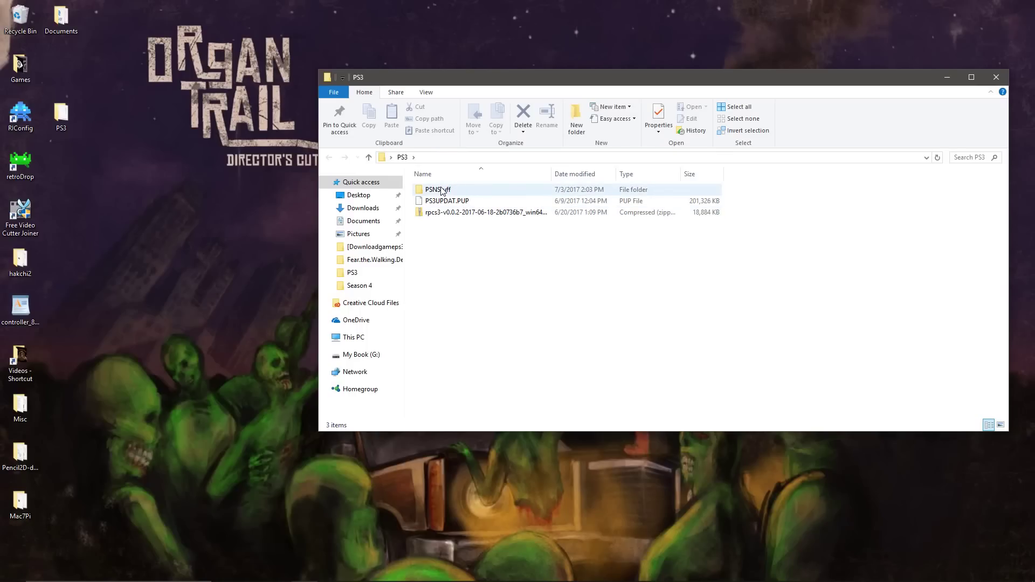
left_click(439, 189)
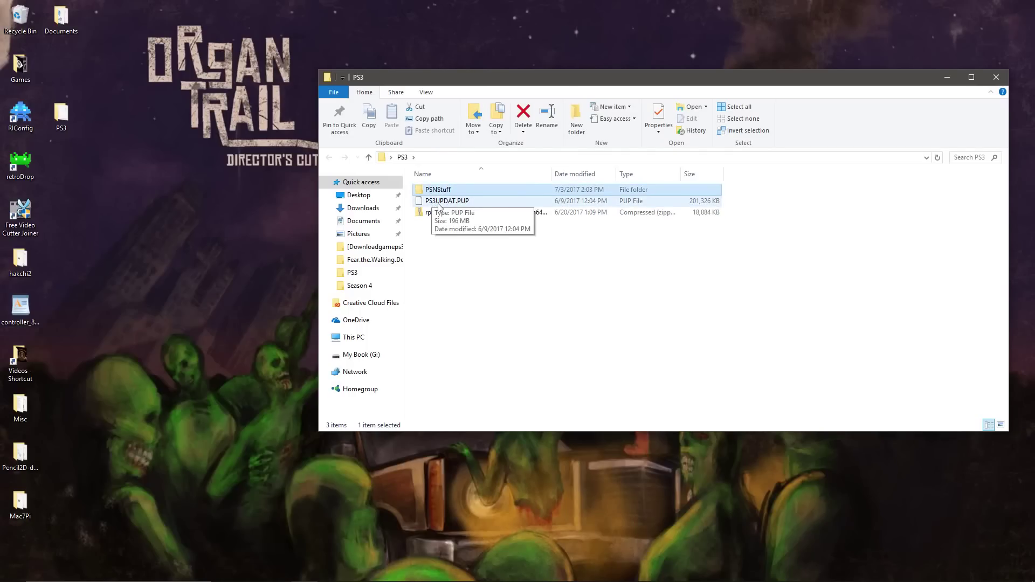
left_click(440, 202)
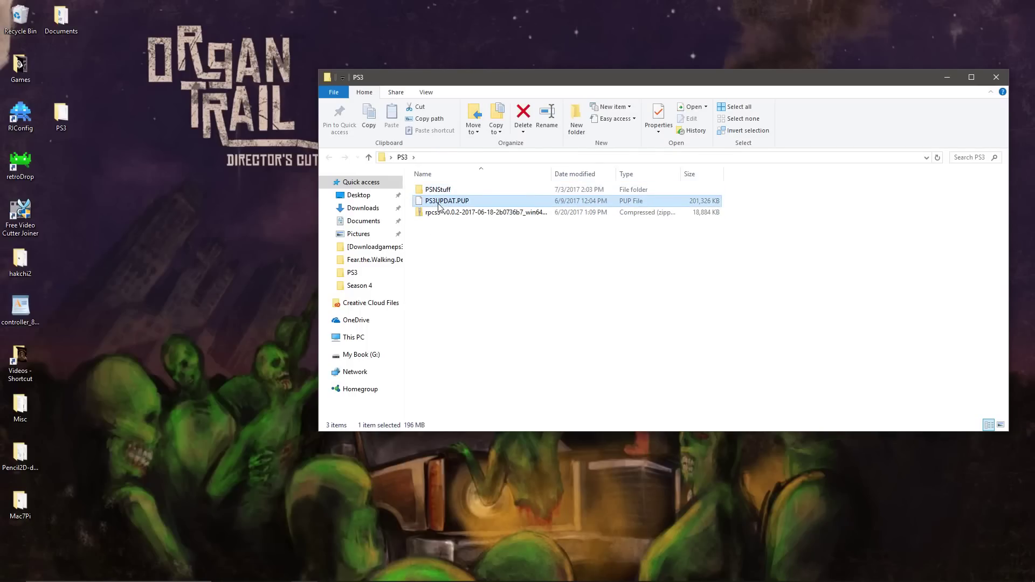
left_click(441, 235)
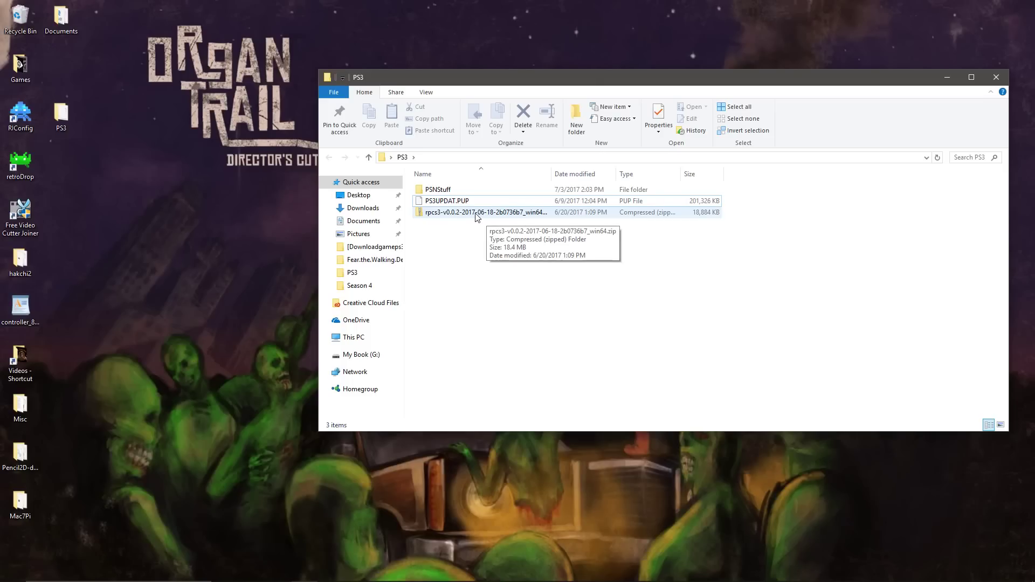
right_click(476, 216)
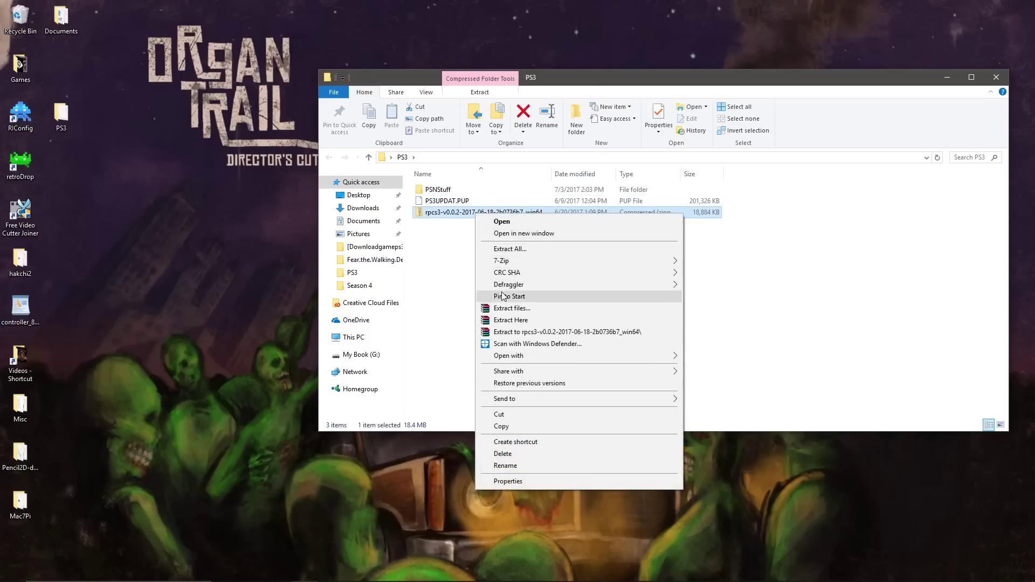
left_click(501, 320)
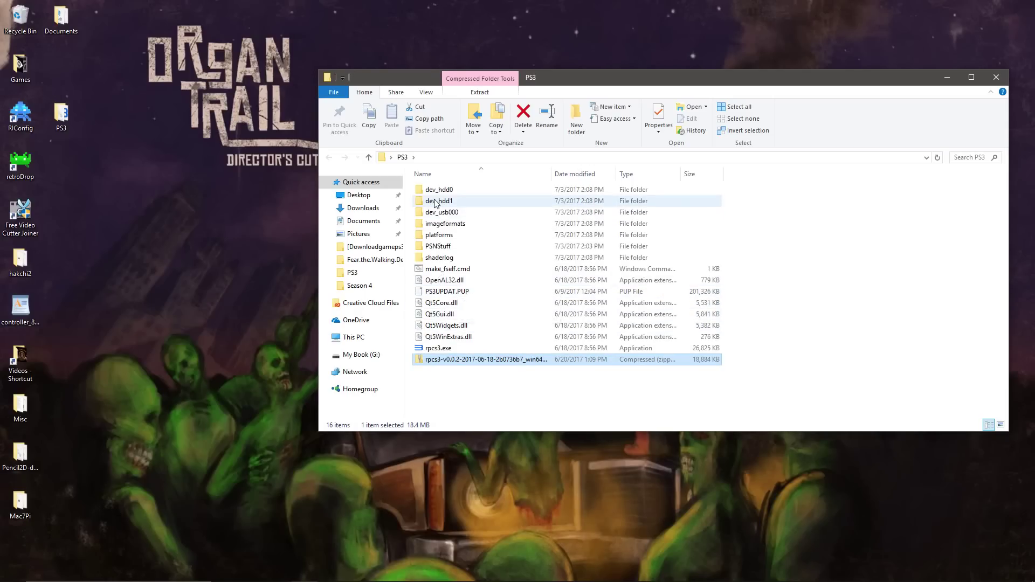
- Launch psnstuff_x64.exe from the PSNStuff folder and move its window over the folder window
left_click(439, 248)
double_click(438, 248)
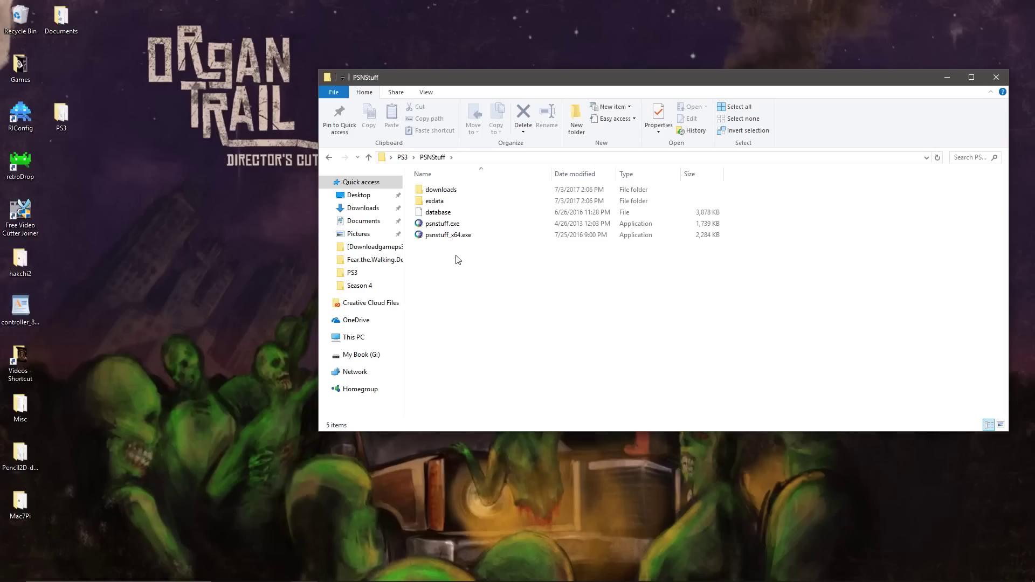
left_click(439, 214)
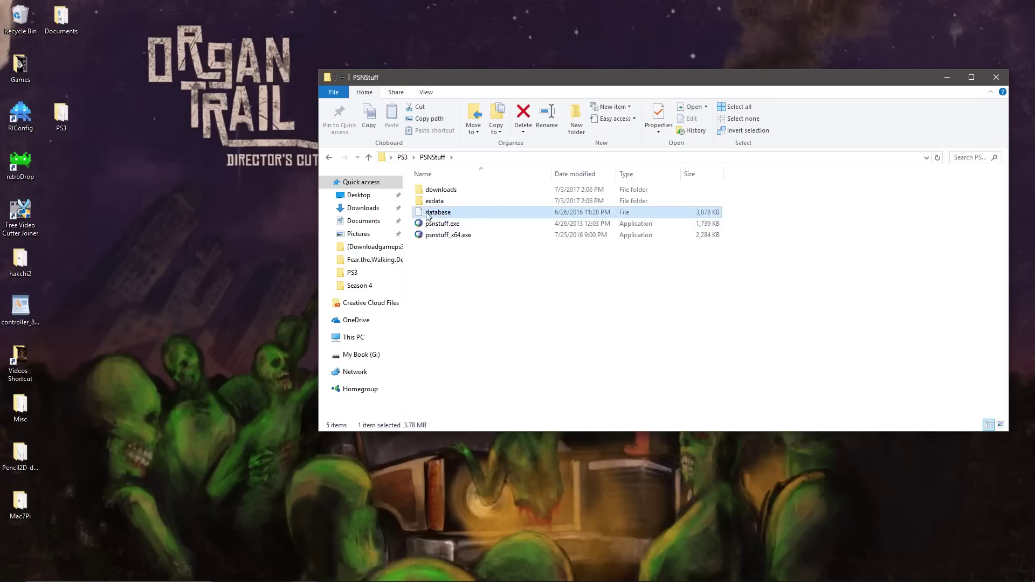
left_click(443, 236)
double_click(442, 237)
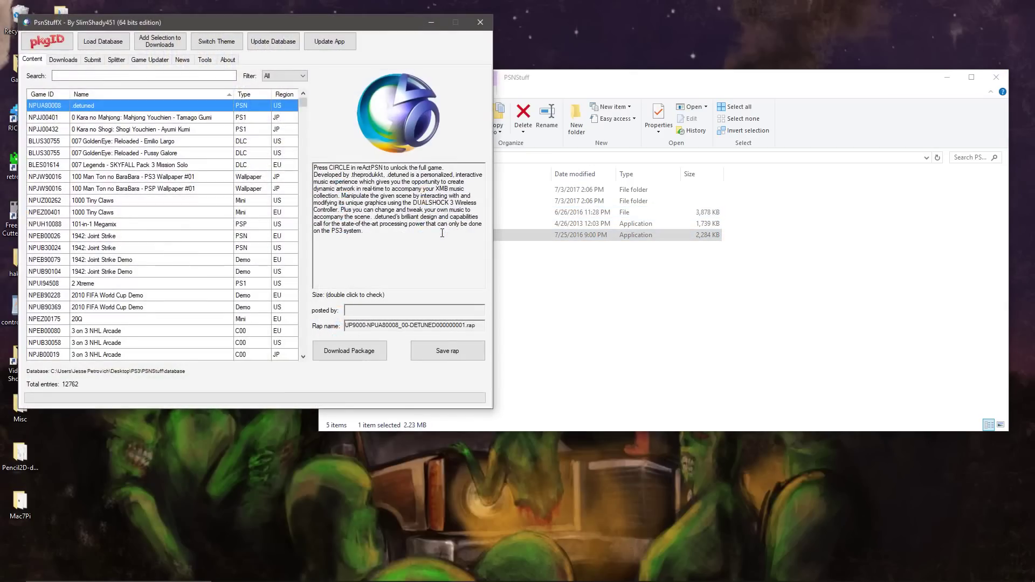
left_click_drag(90, 24, 389, 176)
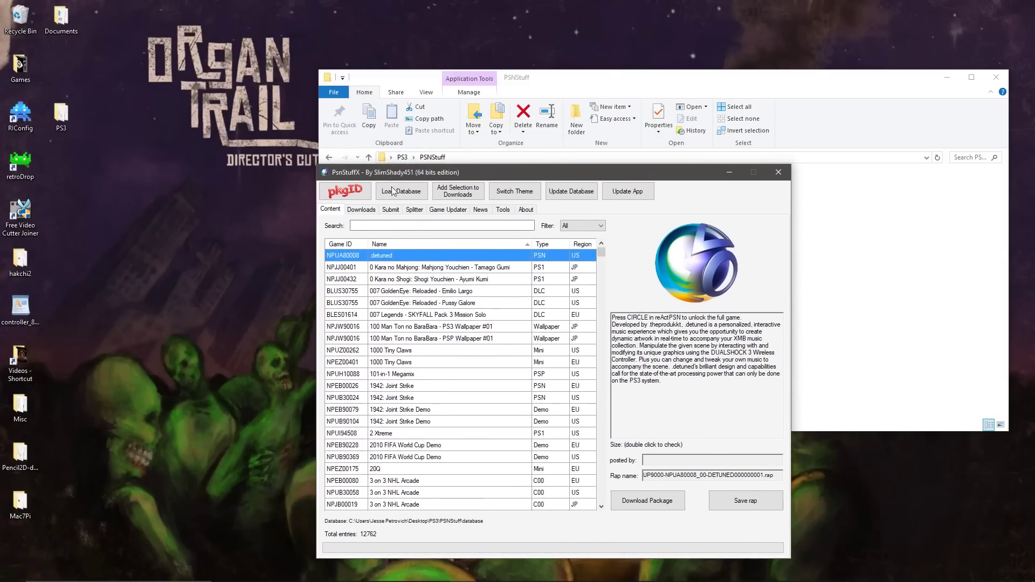
left_click(823, 266)
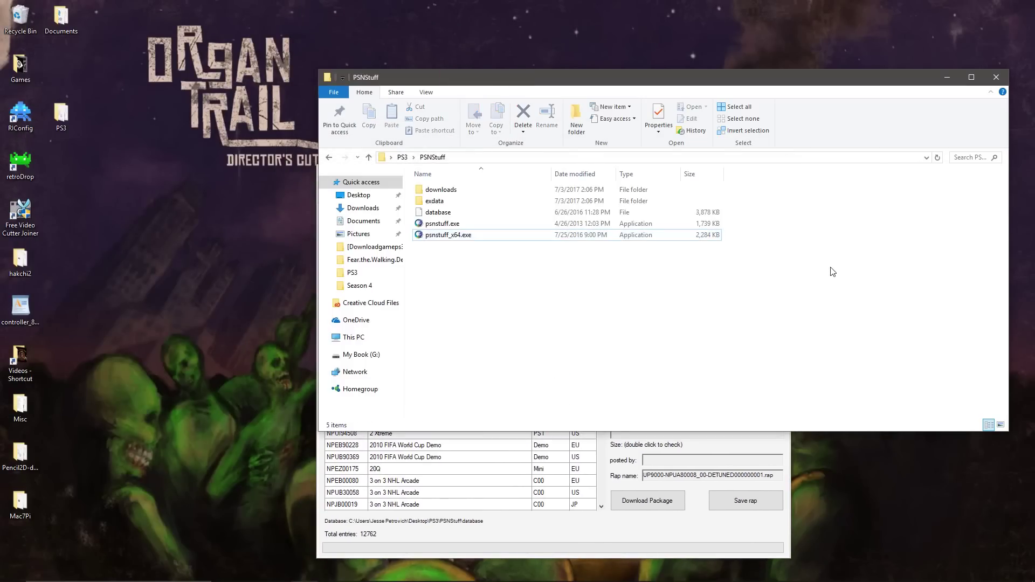
left_click(435, 213)
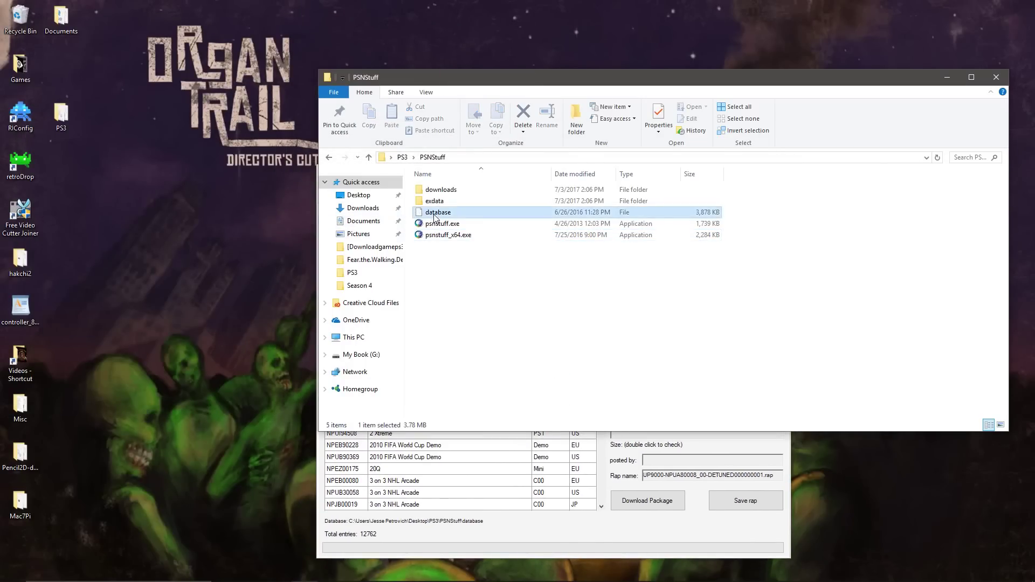
left_click(445, 541)
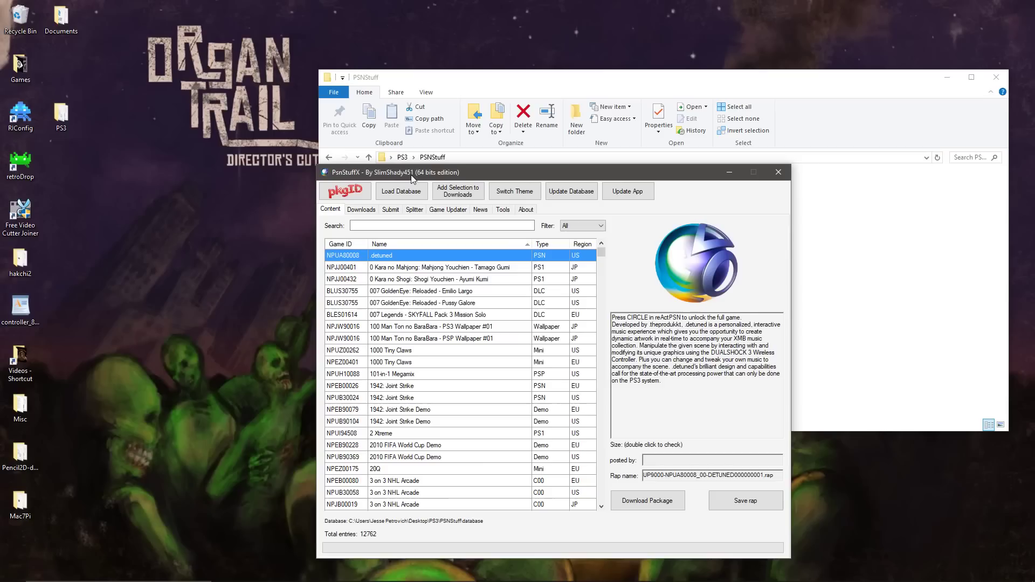
- Search the content list for "scott" and download the US "Scott Pilgrim vs The World" game package without validating it
left_click(378, 225)
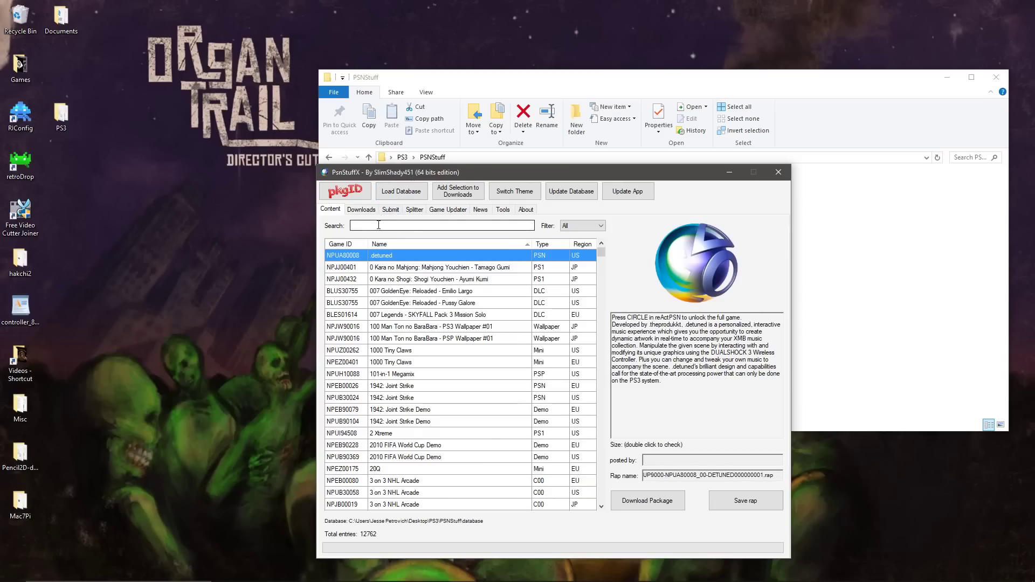
type("scott")
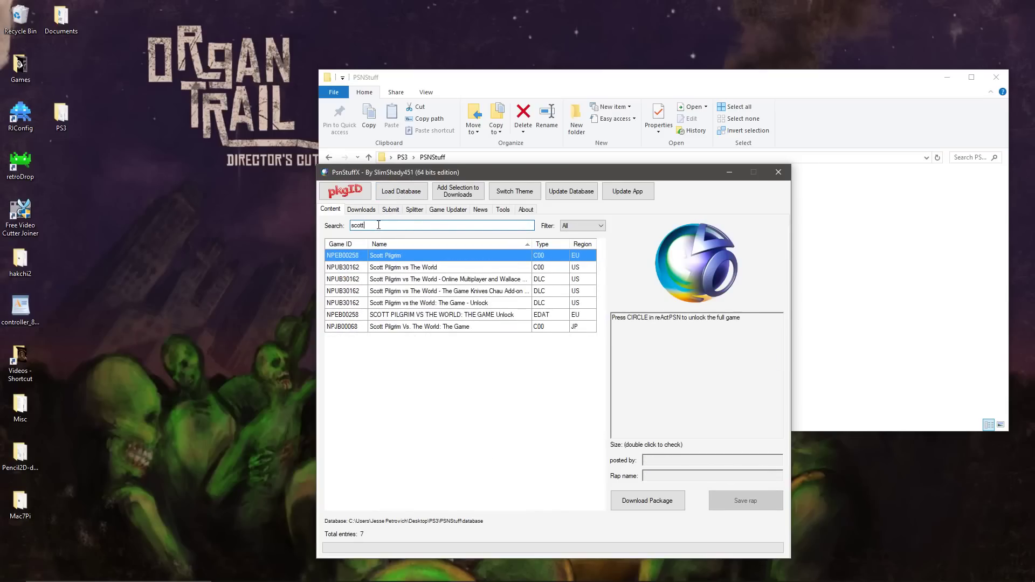
left_click(418, 268)
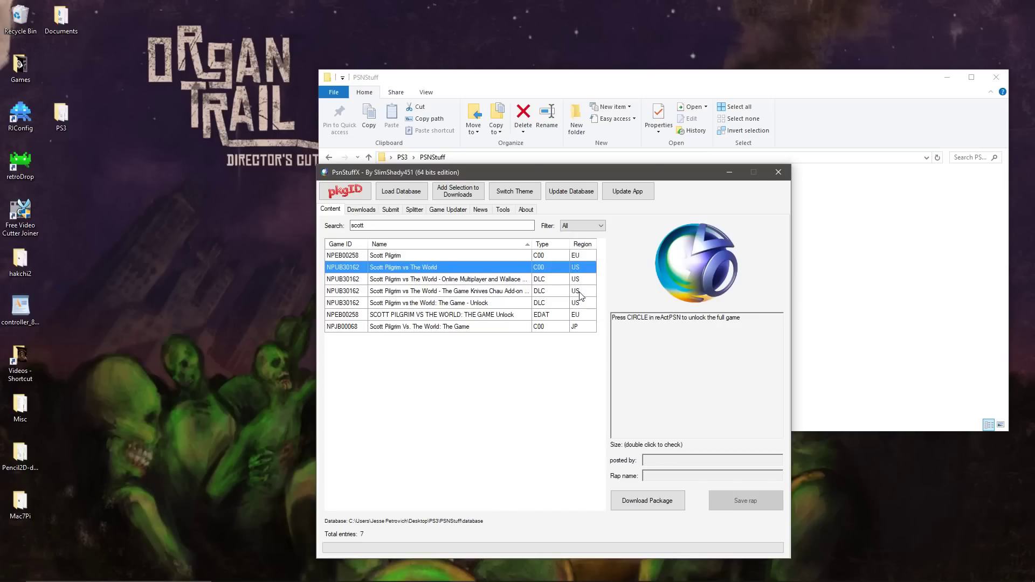
left_click(633, 502)
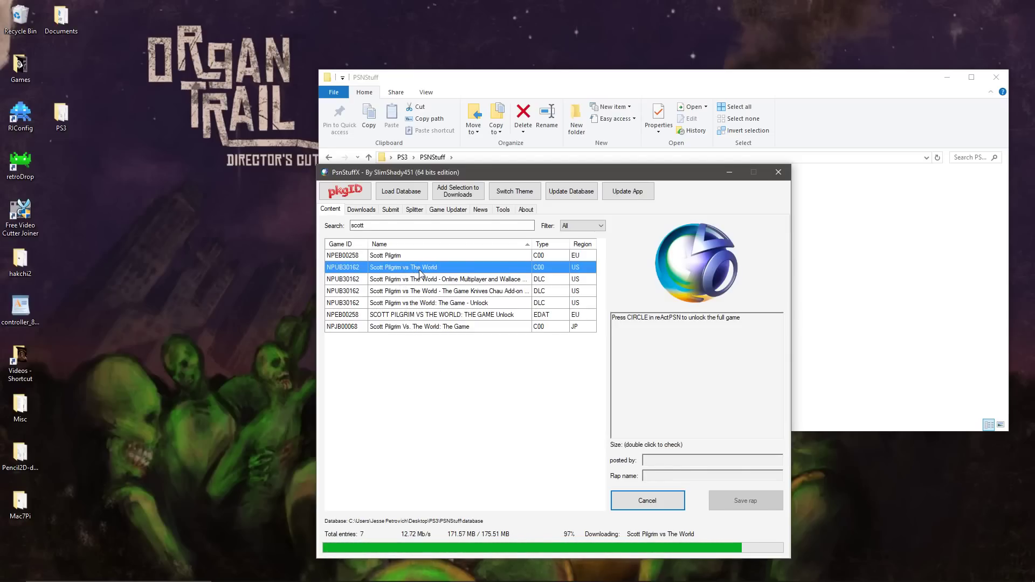
left_click(615, 345)
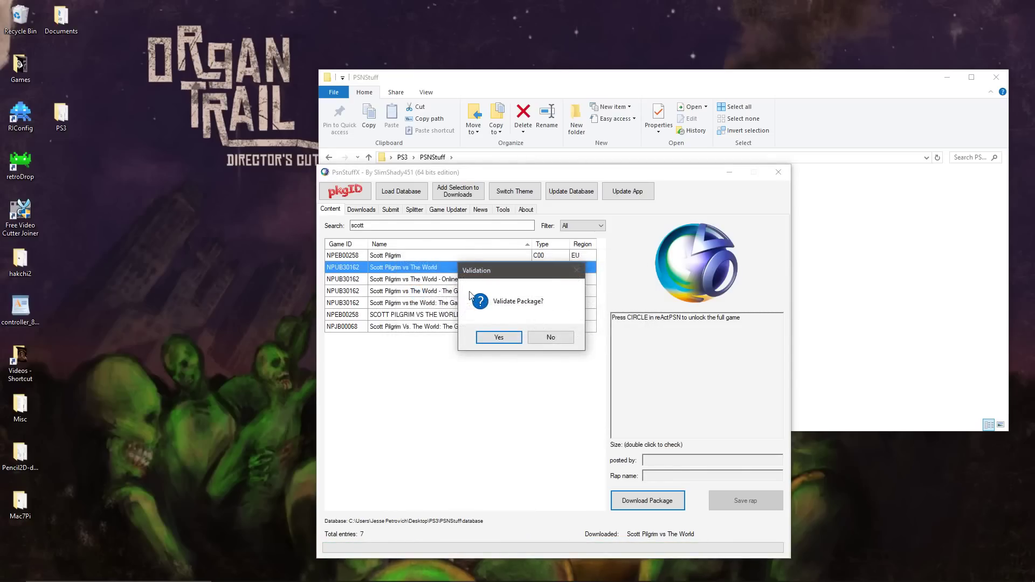
left_click(551, 337)
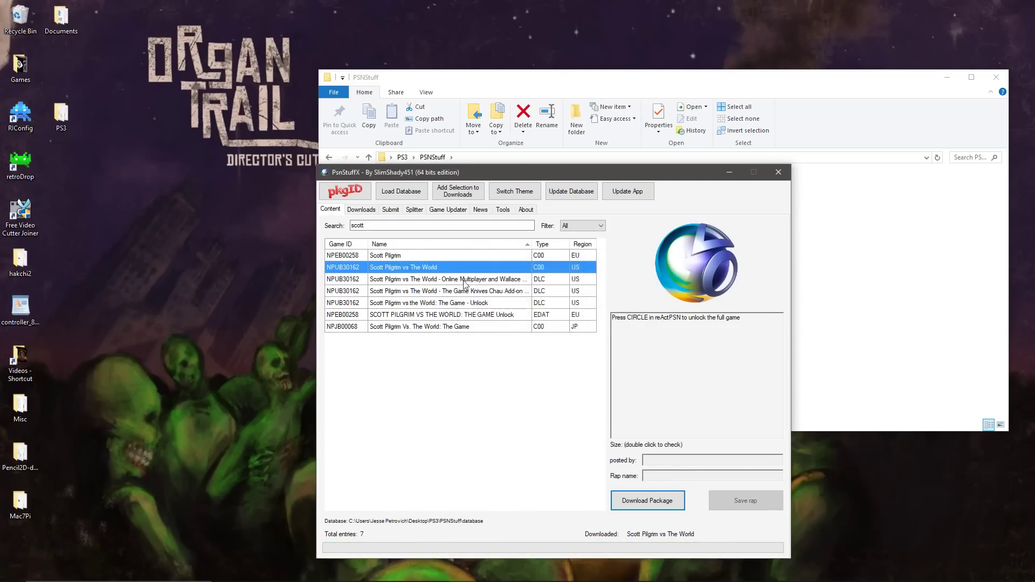
- Download the US "Scott Pilgrim vs The World - Online Multiplayer and Wallace Pack" DLC package and answer the validation prompt
left_click(408, 278)
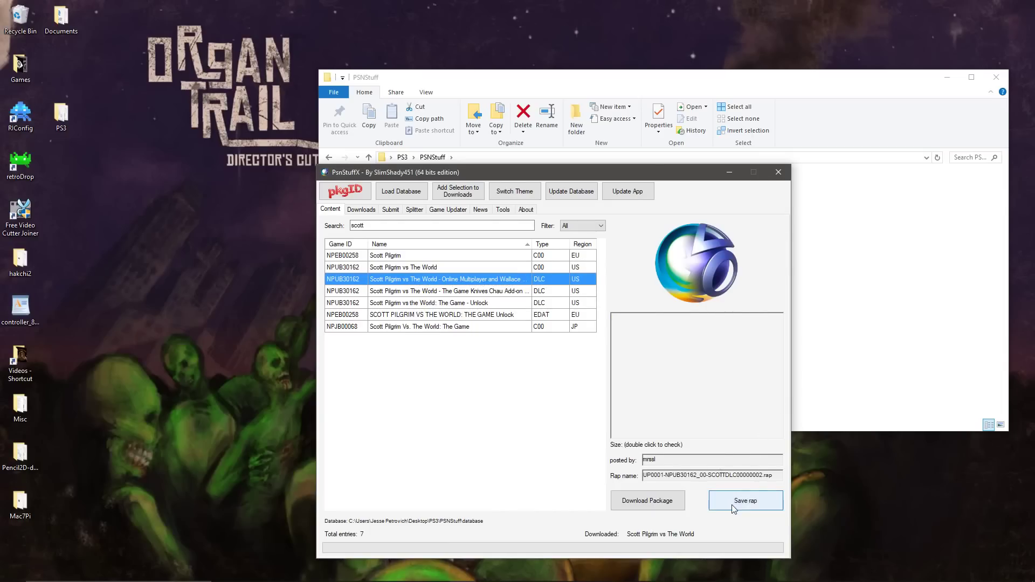
left_click(665, 505)
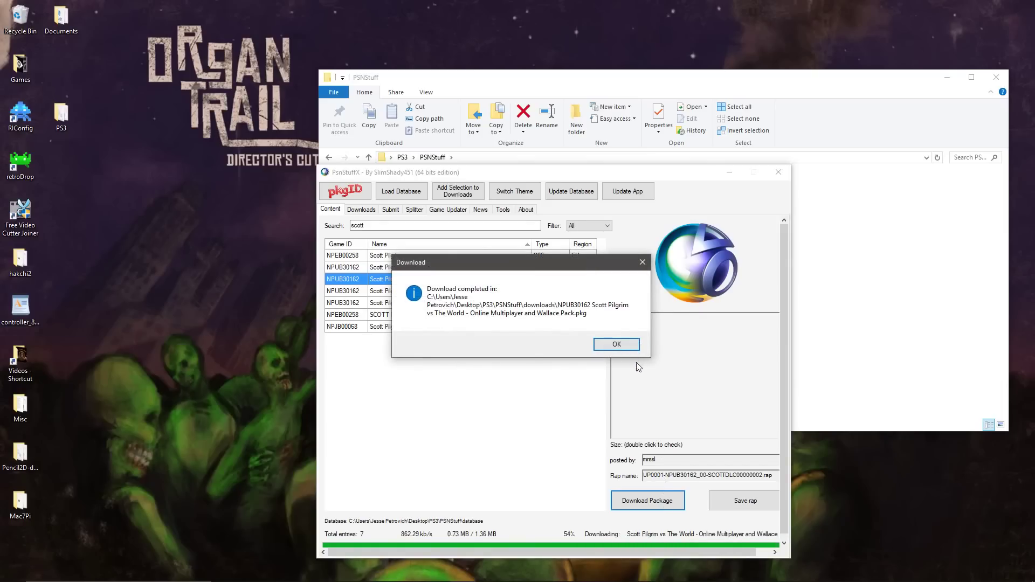
left_click(616, 344)
left_click(494, 337)
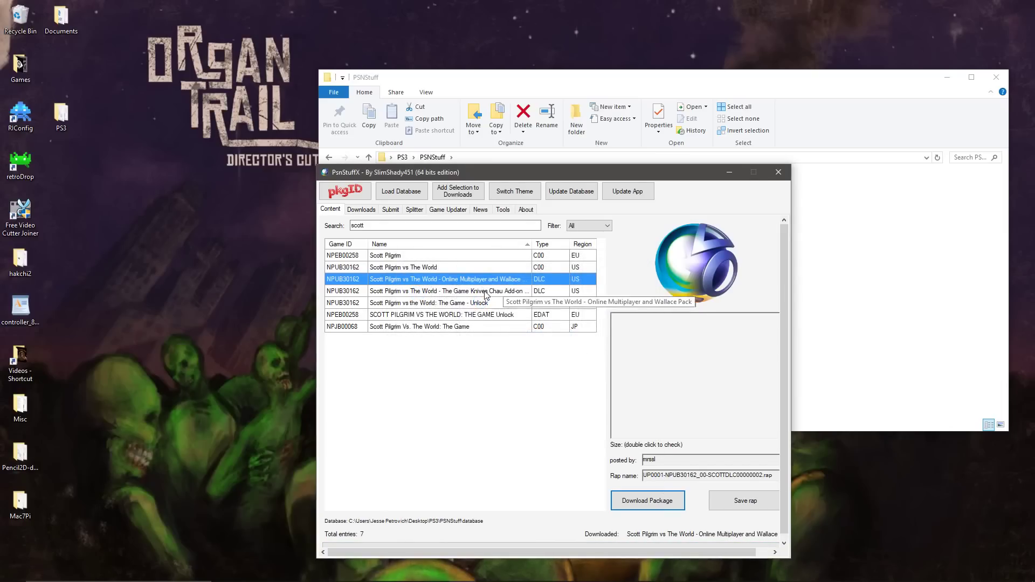
- Download the US "Scott Pilgrim vs The World - The Game Knives Chau Add-on" DLC package without validating it
left_click(487, 294)
left_click(641, 506)
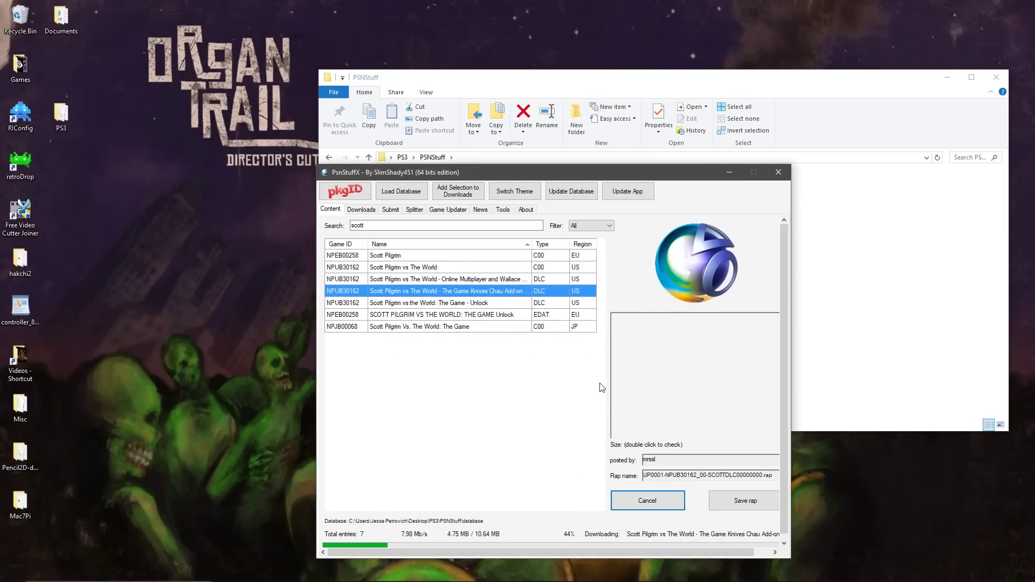
left_click(616, 344)
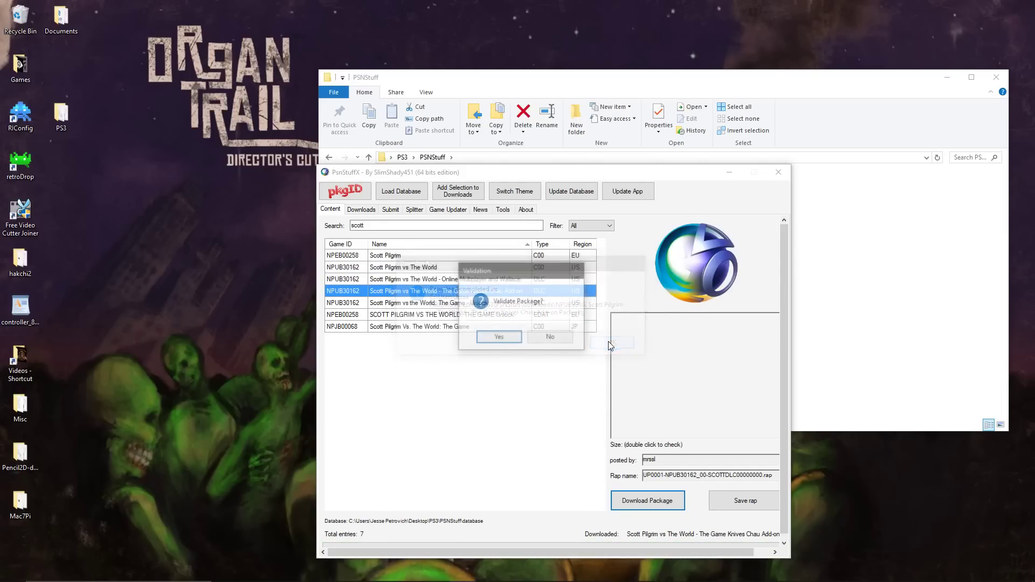
left_click(551, 337)
- Download the US "Scott Pilgrim vs the World: The Game - Unlock" DLC package without validating it
left_click(450, 304)
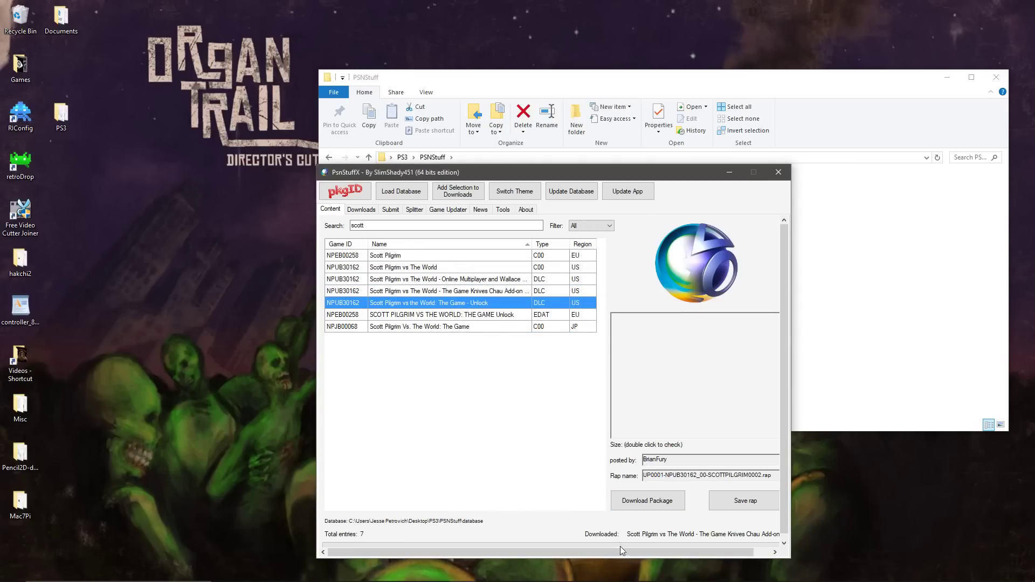
left_click(643, 504)
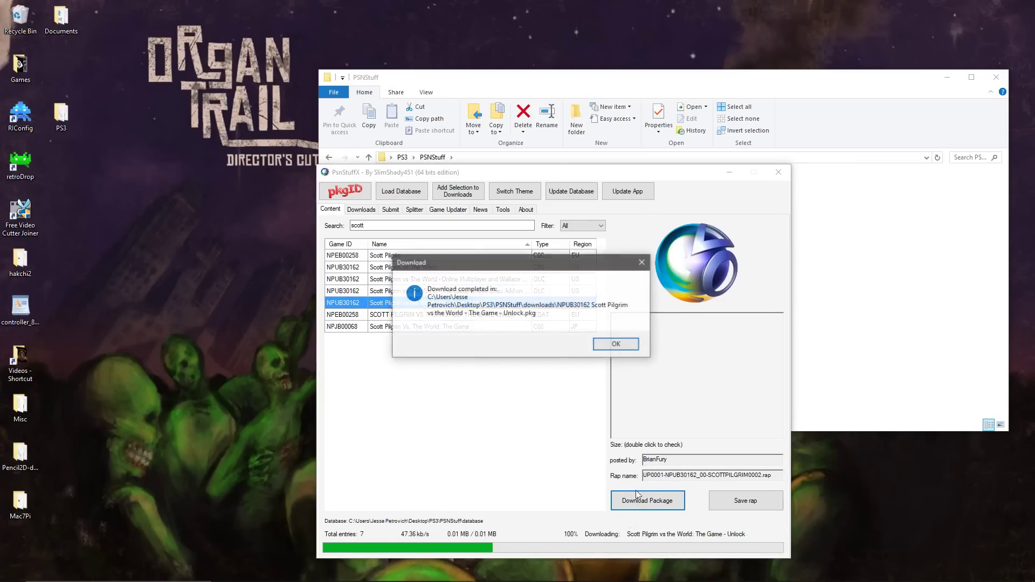
left_click(606, 341)
left_click(547, 337)
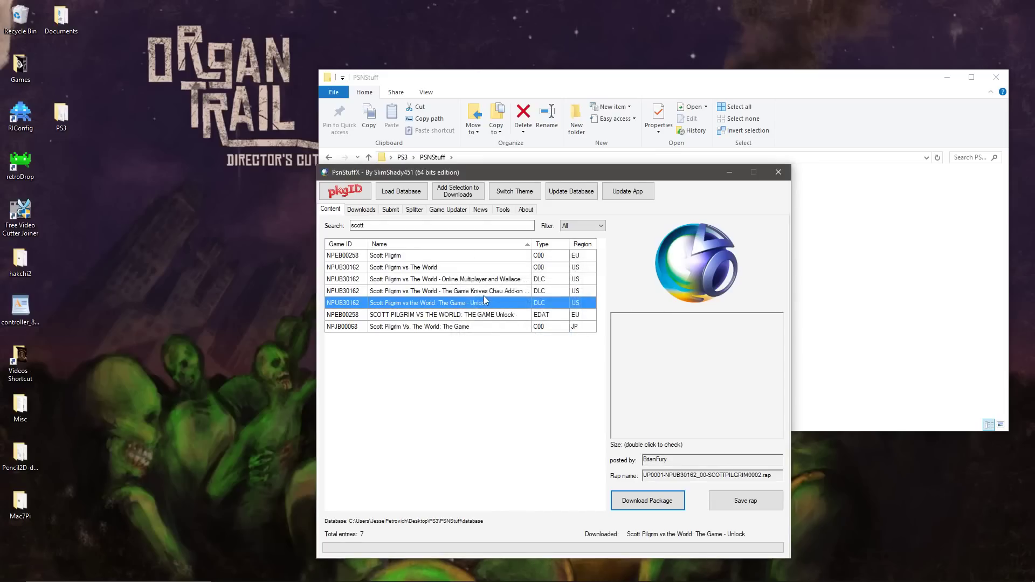
- Save the RAP files for the three US Scott Pilgrim DLC entries: Online Multiplayer and Wallace Pack, Knives Chau Add-on, and Unlock
left_click(479, 280)
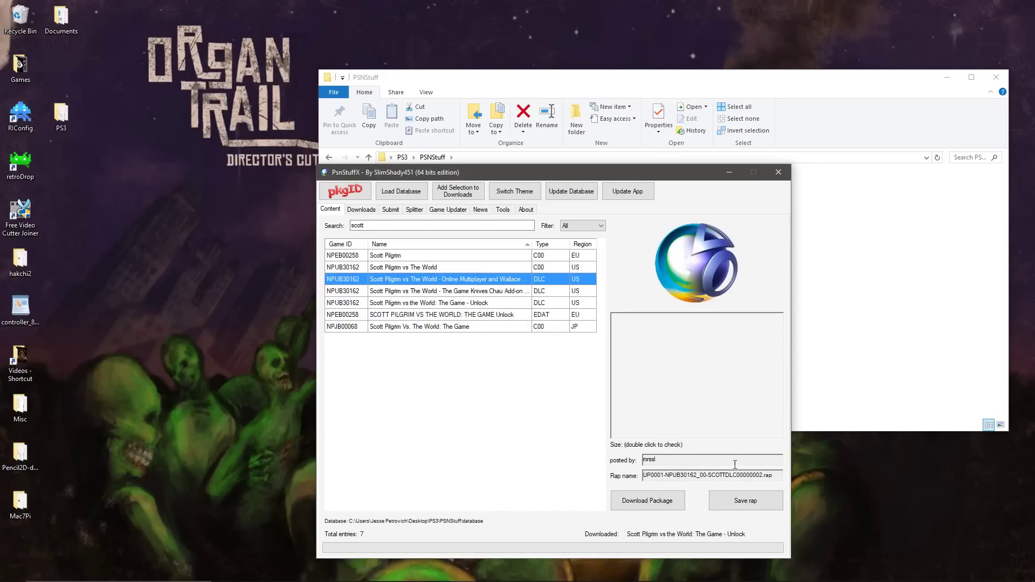
left_click(740, 501)
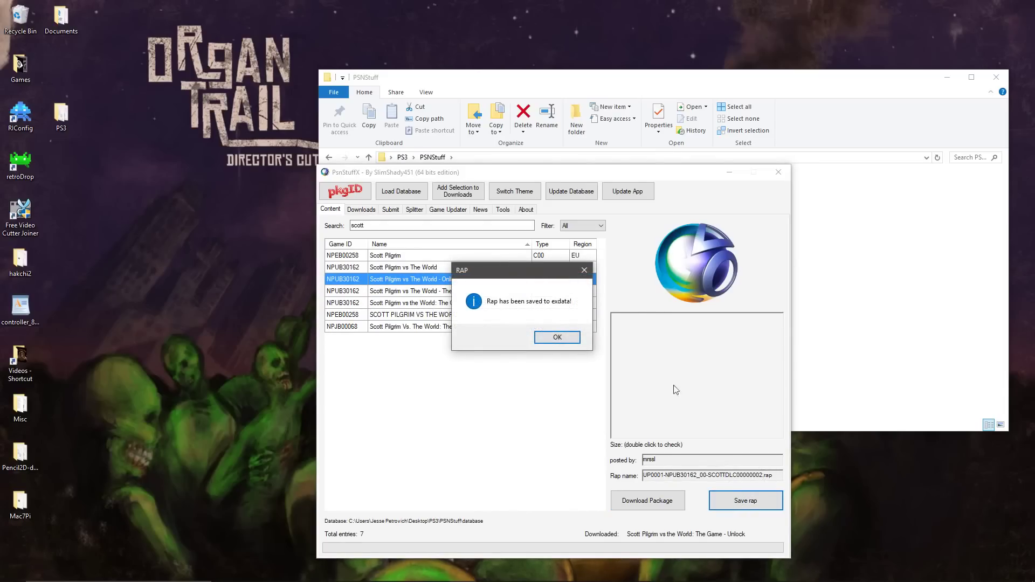
left_click(557, 337)
left_click(485, 294)
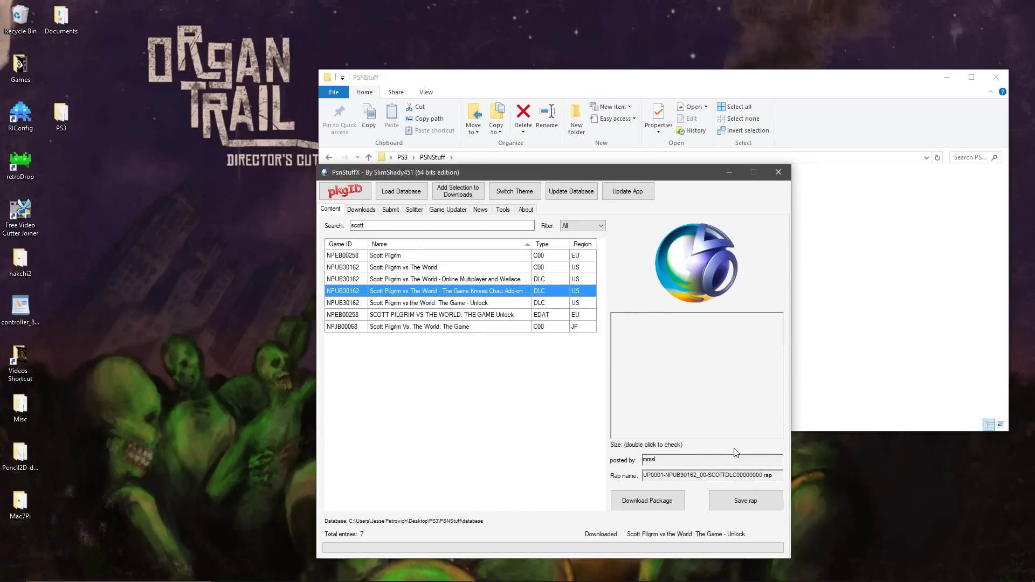
left_click(743, 500)
left_click(551, 332)
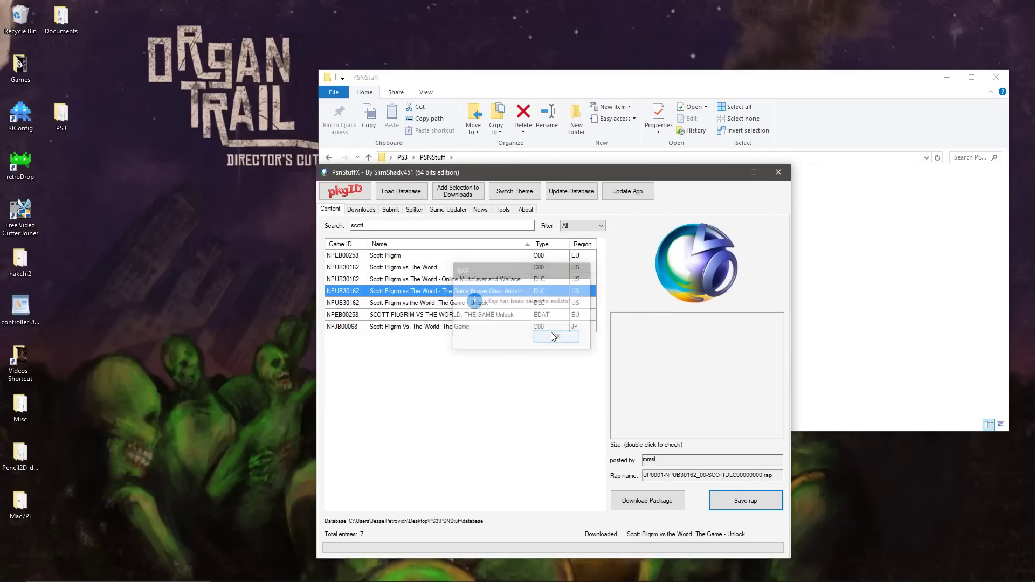
left_click(515, 303)
left_click(736, 502)
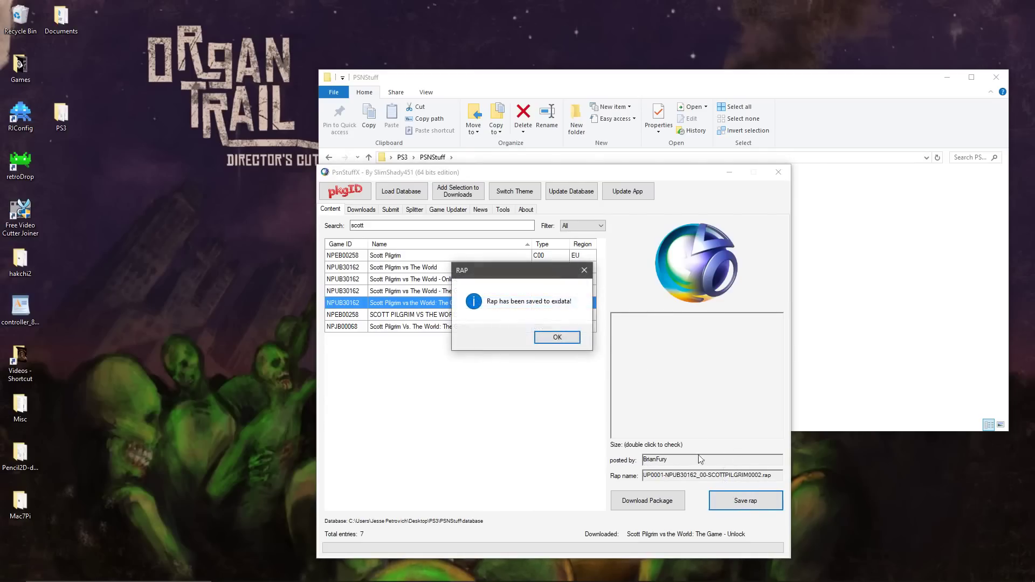
left_click(555, 335)
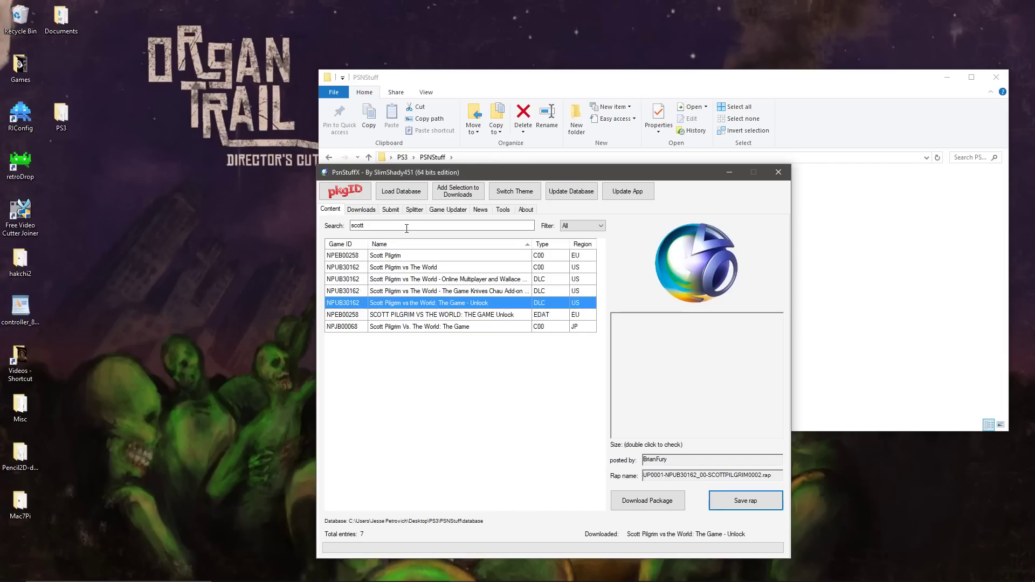
- Search the Game Updater for updates to game ID NPUB30162
left_click(446, 211)
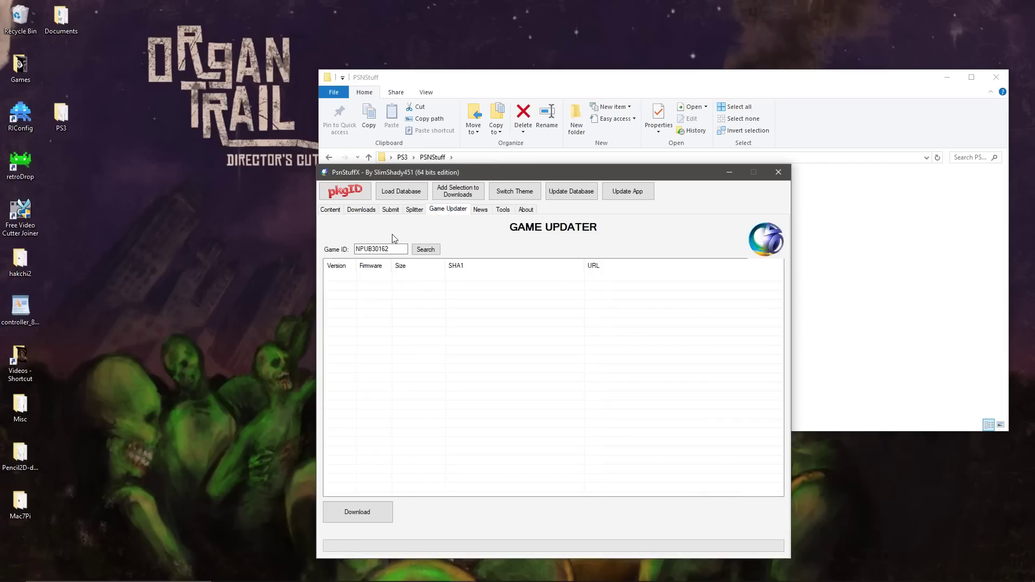
left_click_drag(400, 248, 314, 246)
key("Right")
left_click(424, 249)
- Download the version 01.01 update for Scott Pilgrim vs. The World: The Game from the Game Updater results
left_click(421, 279)
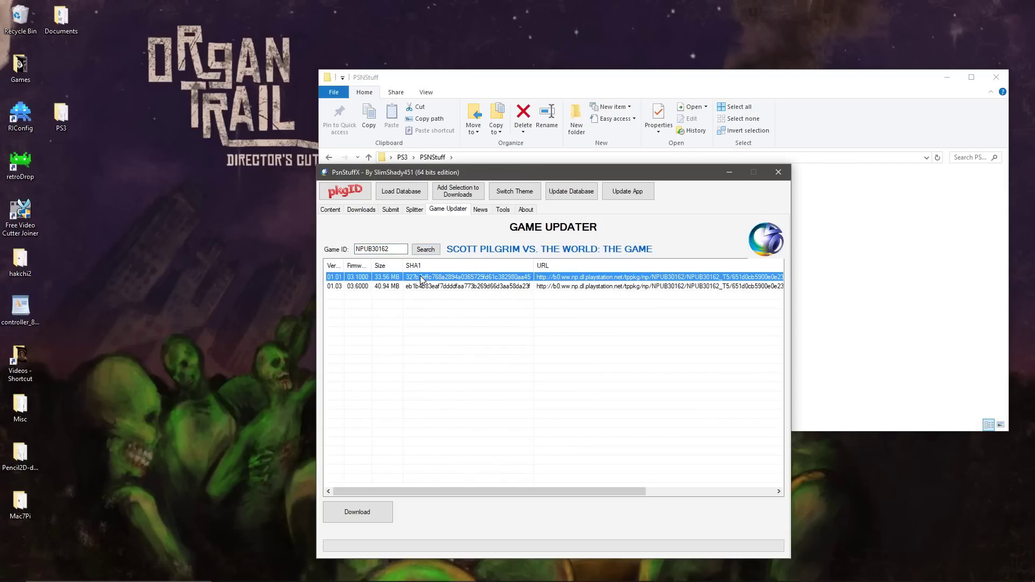
left_click(422, 287)
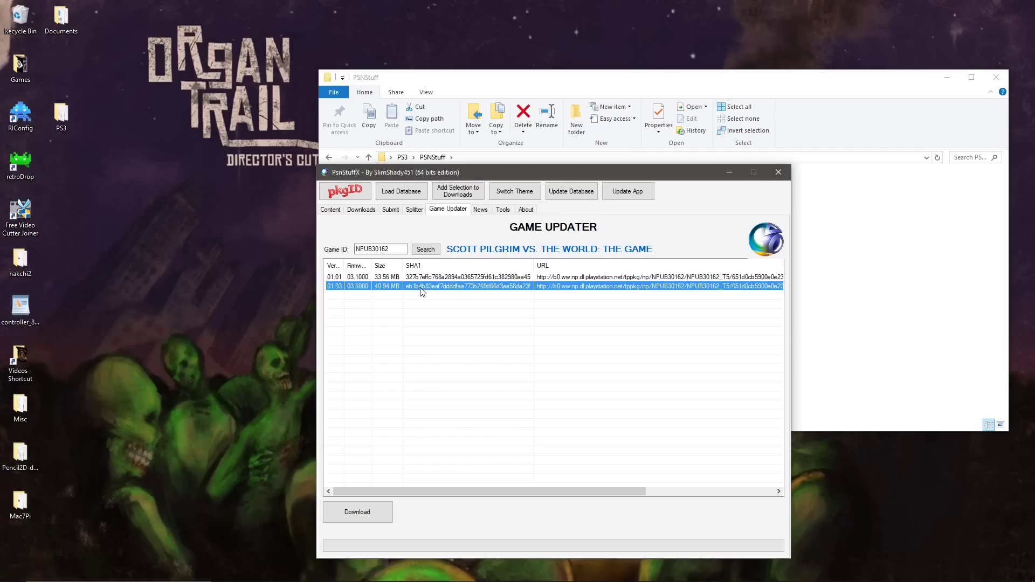
left_click(420, 278)
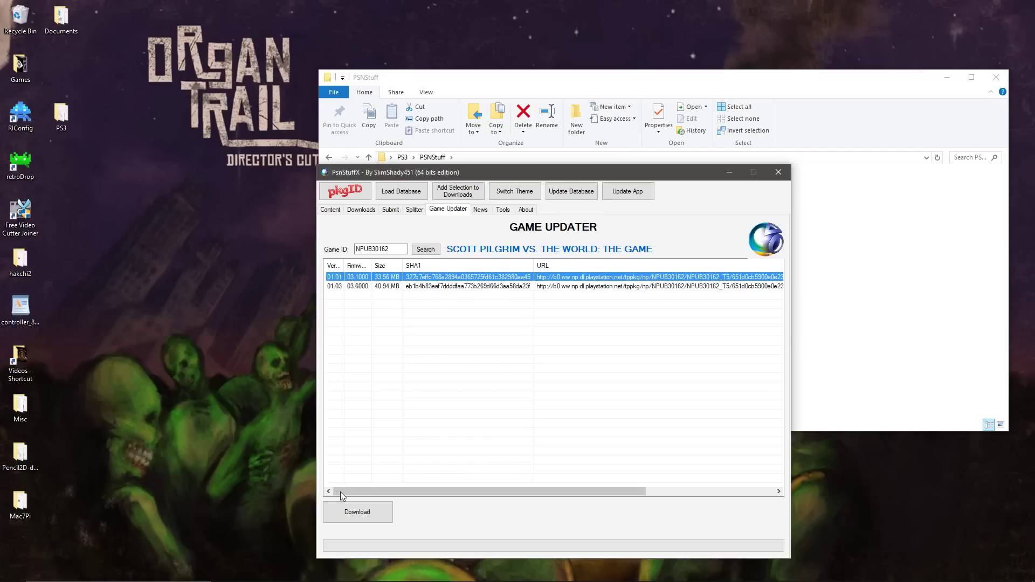
left_click(343, 513)
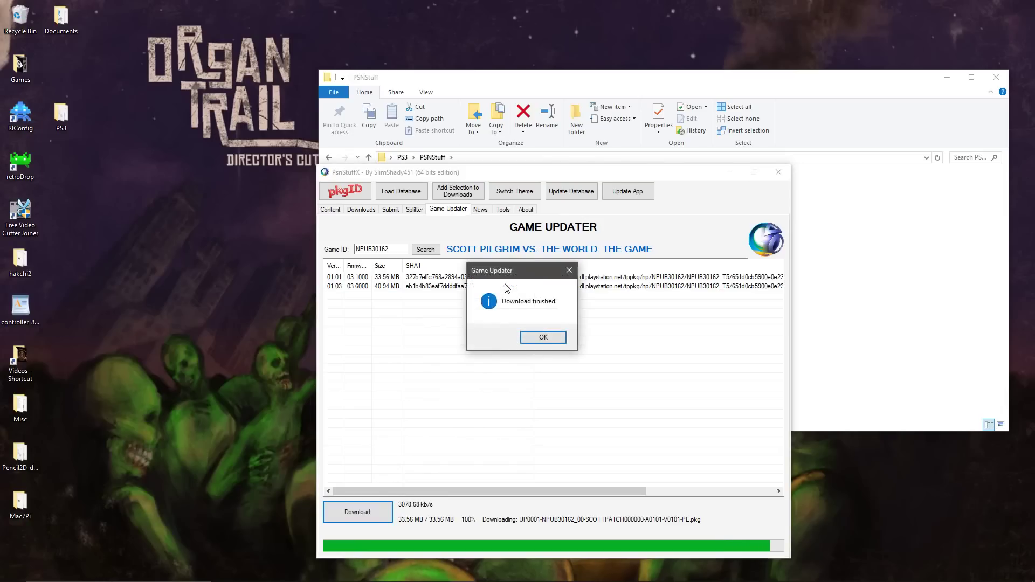
left_click(544, 338)
- Download the version 01.03 update for the same game and close PSNStuff
left_click(448, 287)
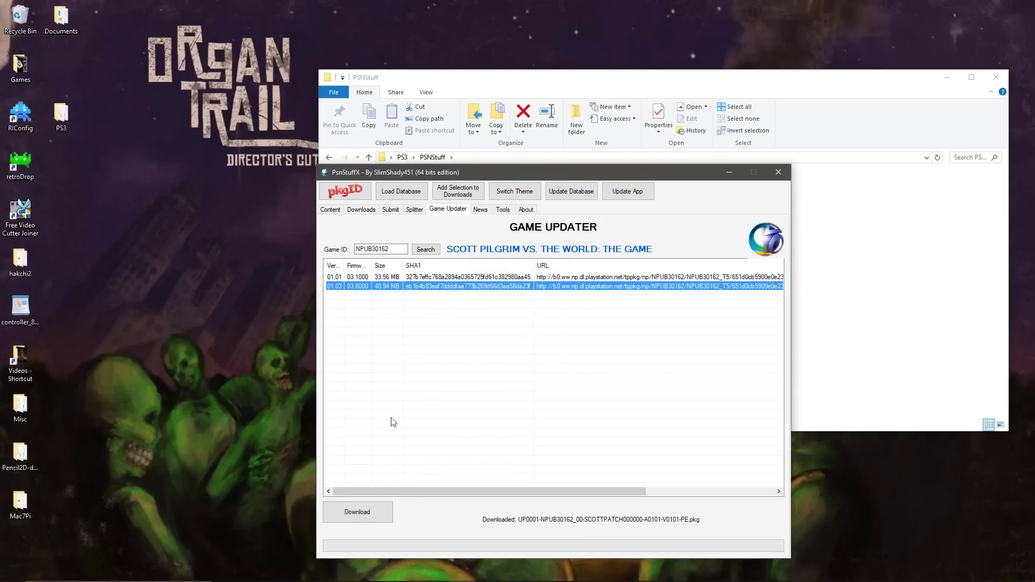
left_click(364, 513)
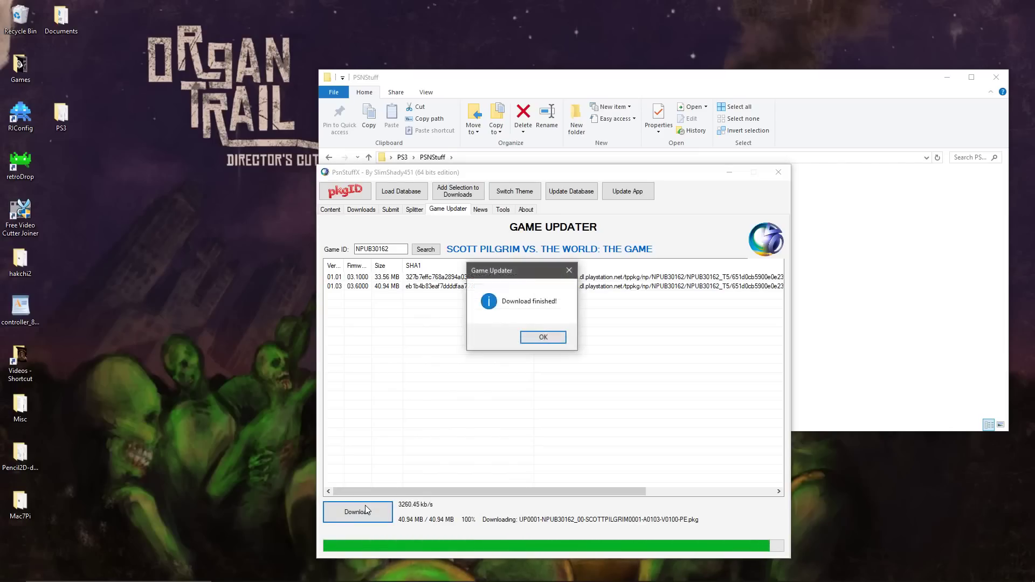
left_click(537, 338)
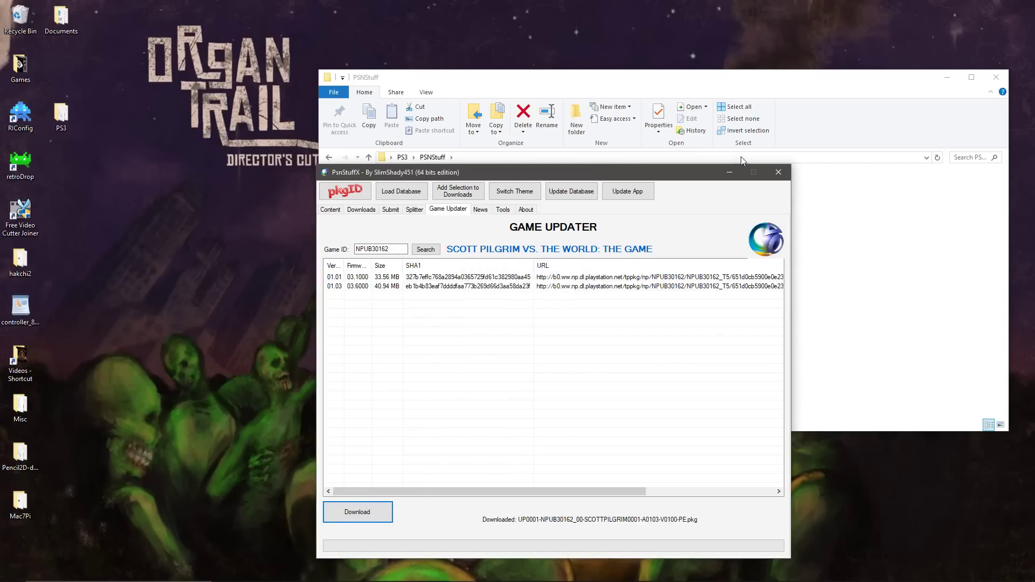
left_click(778, 173)
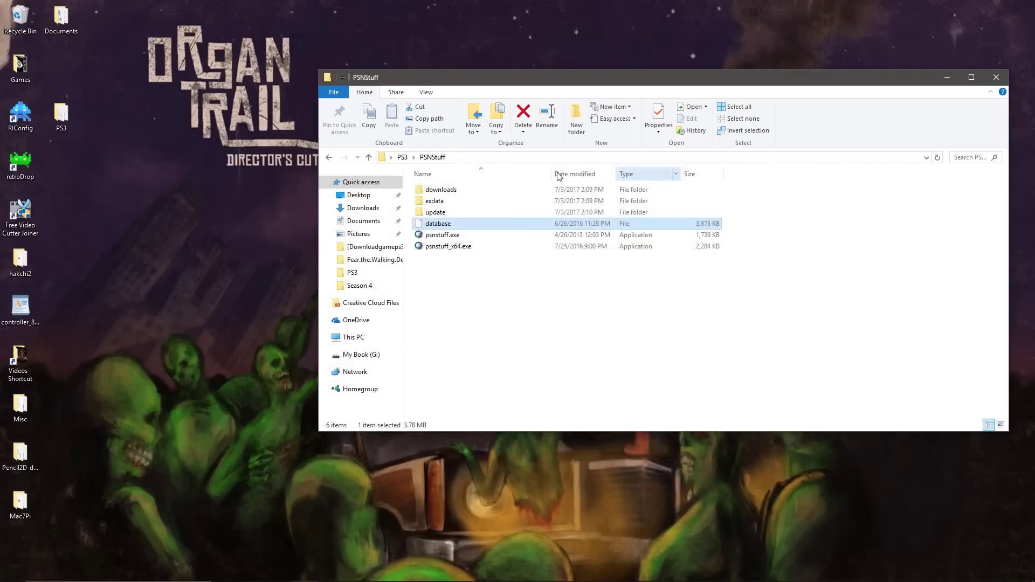
- Cut all four Scott Pilgrim PKG files from the PSNStuff "downloads" folder
double_click(435, 192)
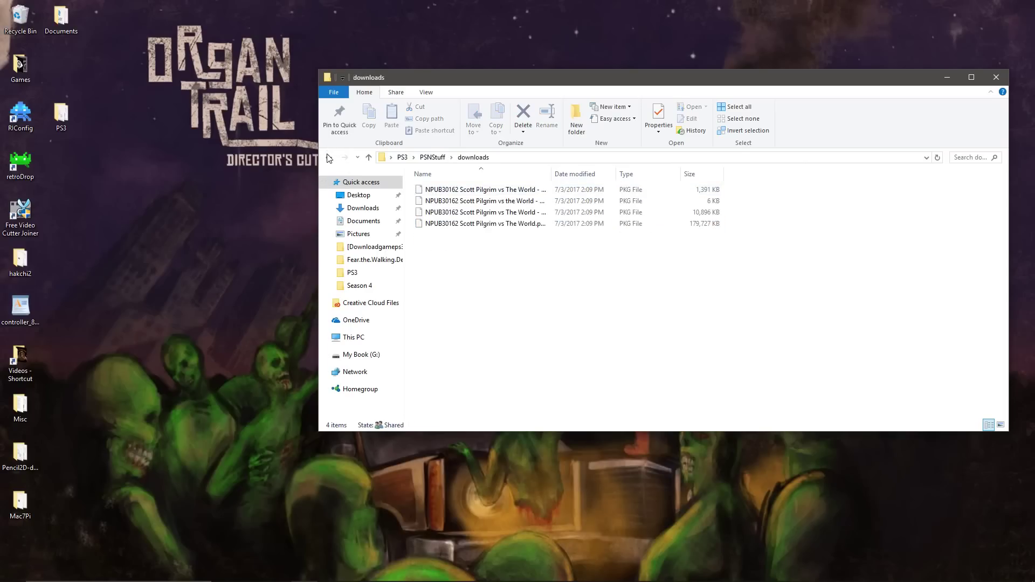
left_click_drag(474, 248, 436, 182)
right_click(439, 210)
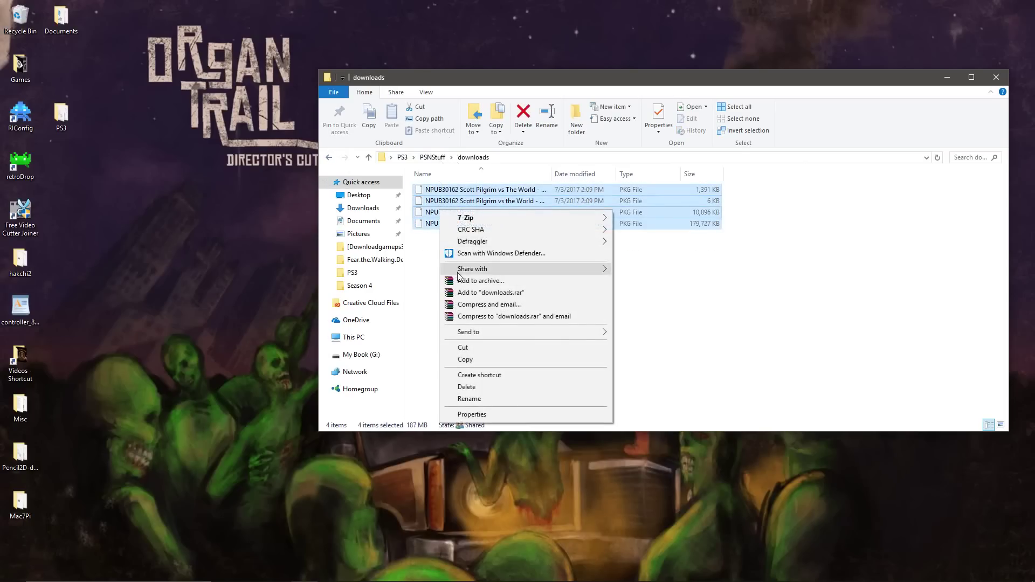
left_click(463, 347)
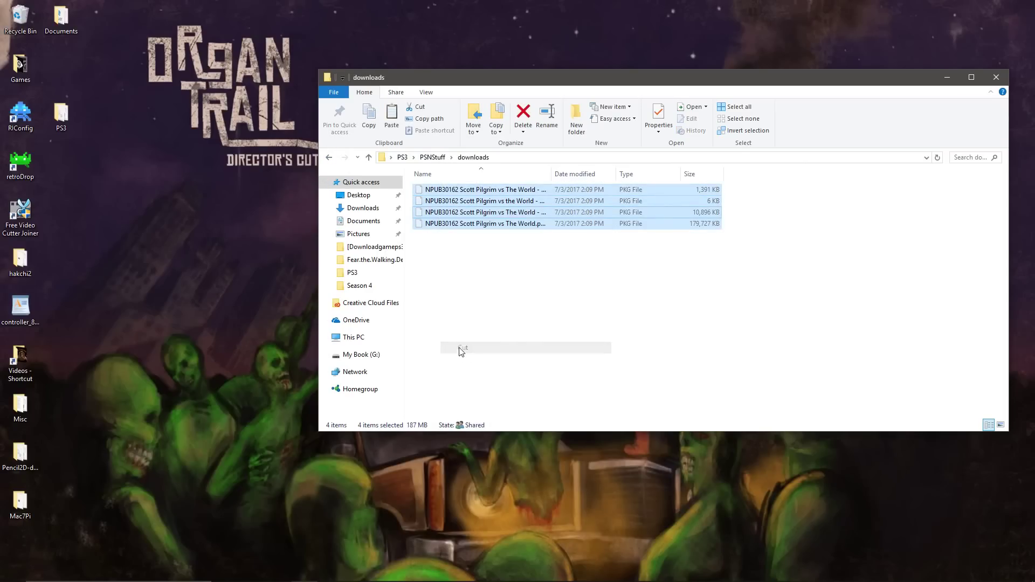
- Create a new folder named "Scott Pilgrim" in the PS3 folder
left_click(327, 157)
left_click(327, 157)
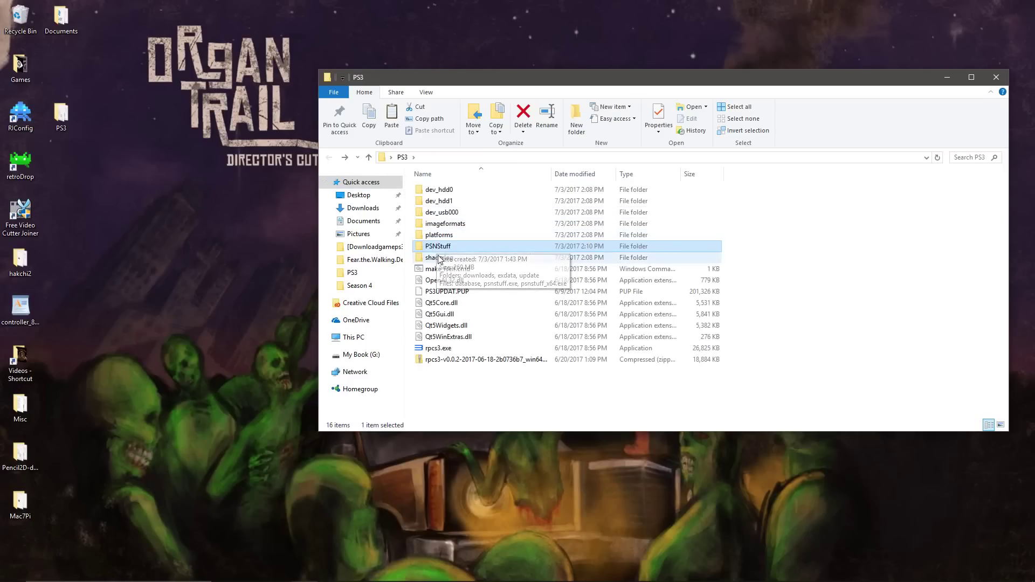
right_click(448, 398)
mouse_move(474, 523)
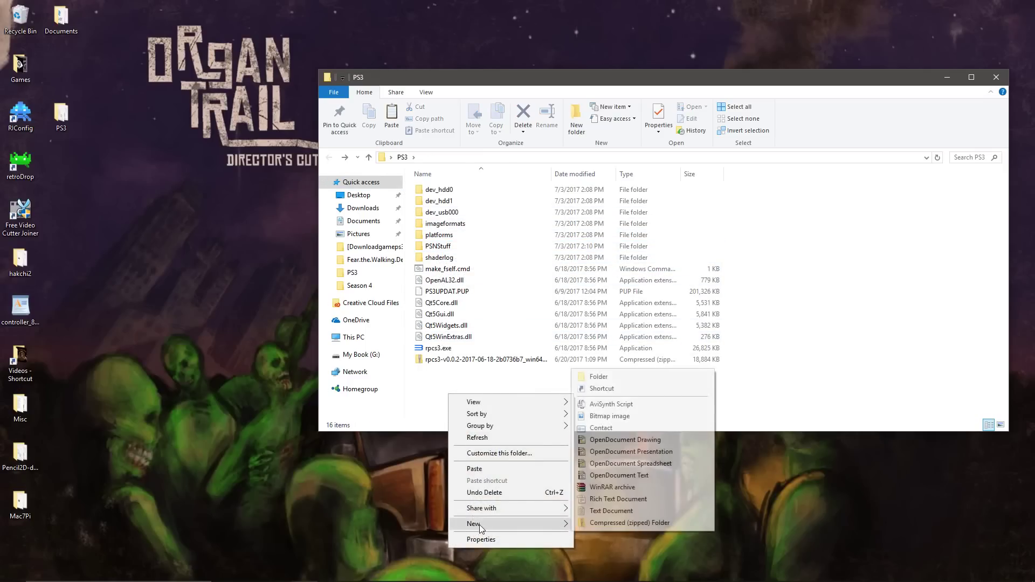
left_click(630, 374)
key("End")
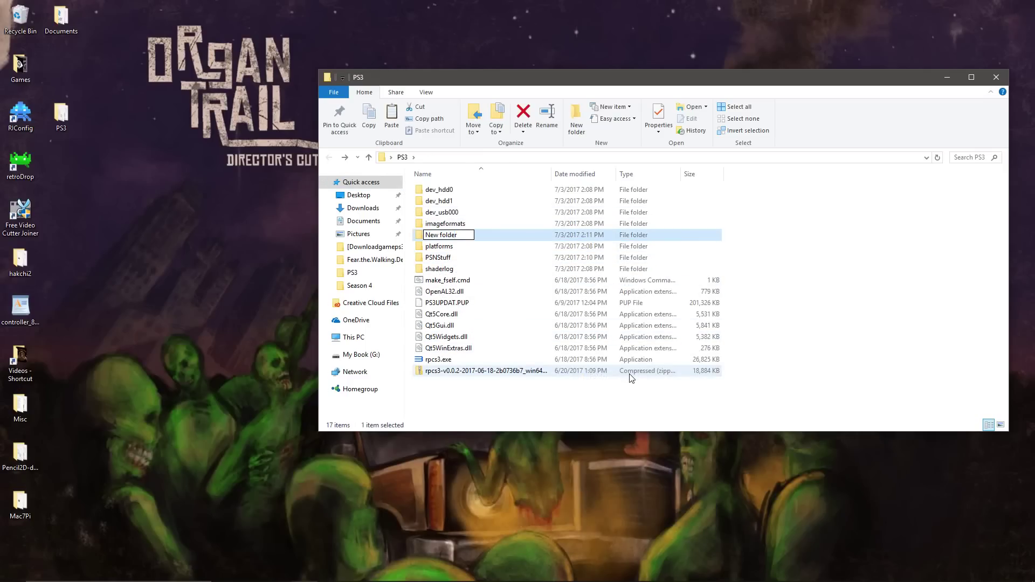
key("BackSpace")
key("BackSpace")
key("BackSpace")
key("BackSpace")
key("BackSpace")
key("BackSpace")
key("BackSpace")
key("BackSpace")
key("BackSpace")
type("Scott Pilgrim")
key("Return")
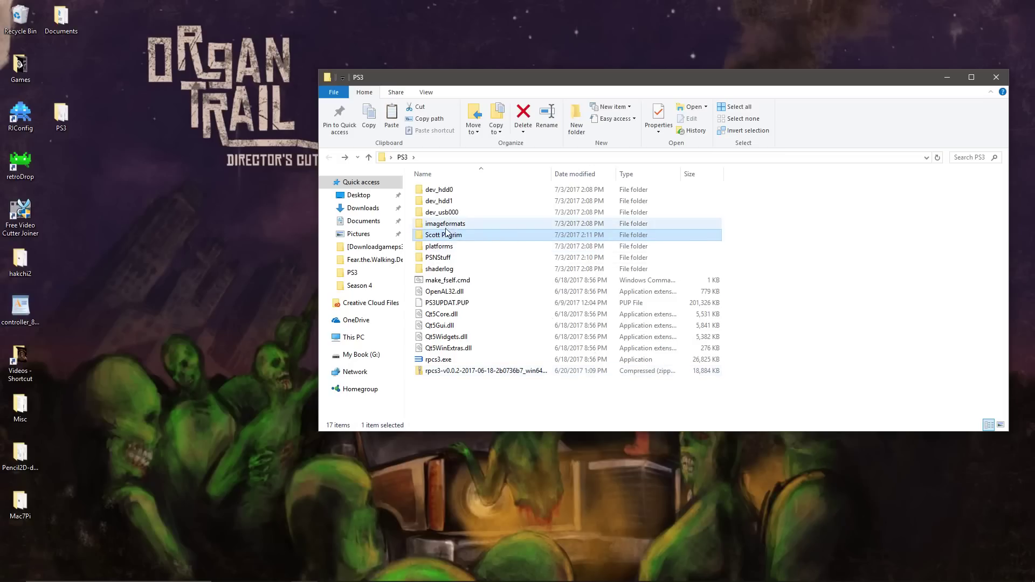
- Paste the four cut PKG files into the "Scott Pilgrim" folder and return to the PS3 folder
double_click(446, 234)
right_click(446, 236)
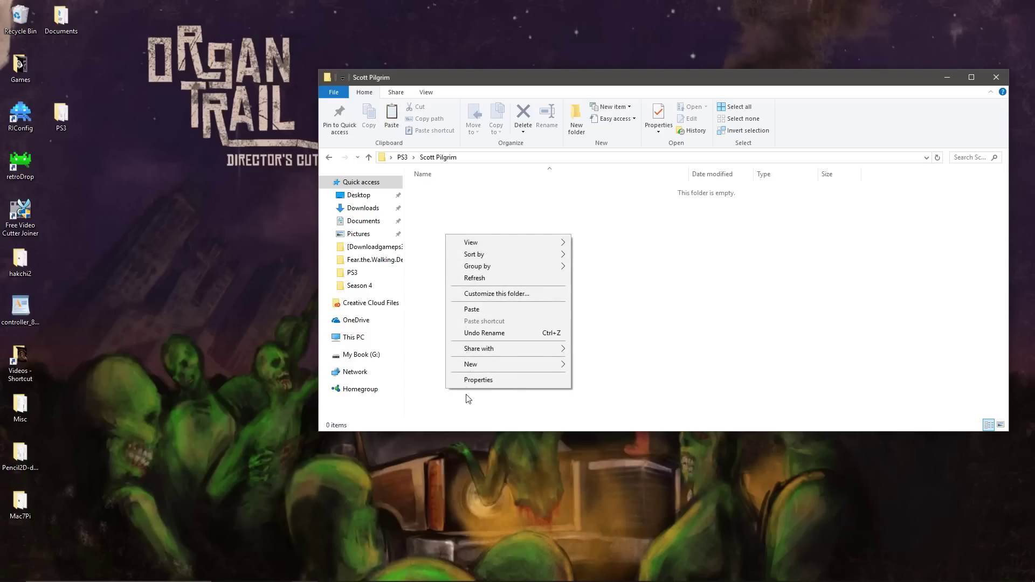
left_click(472, 309)
left_click(473, 312)
key("BackSpace")
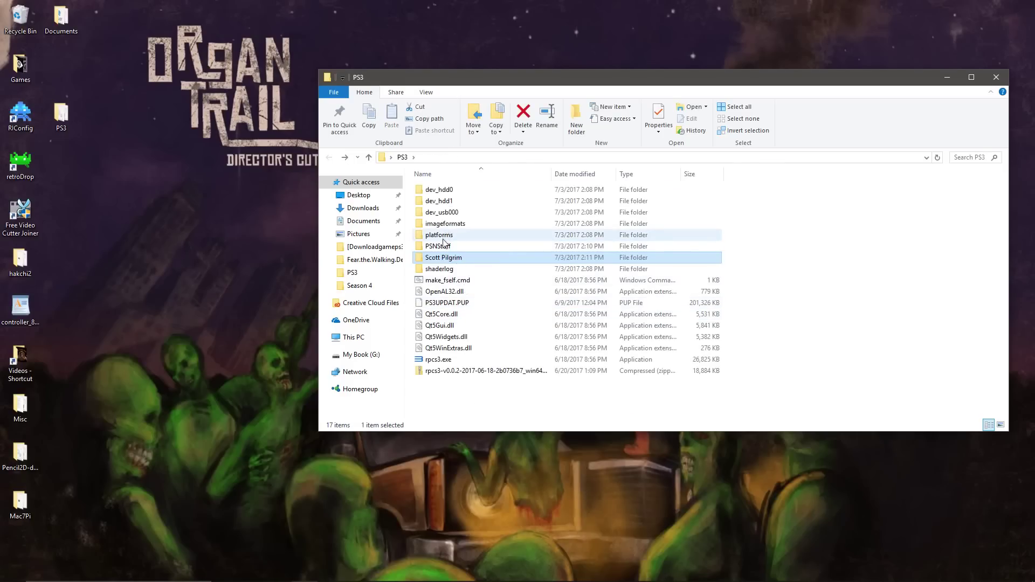
- Cut the three Scott Pilgrim RAP files from the "exdata" folder inside PSNStuff
double_click(443, 244)
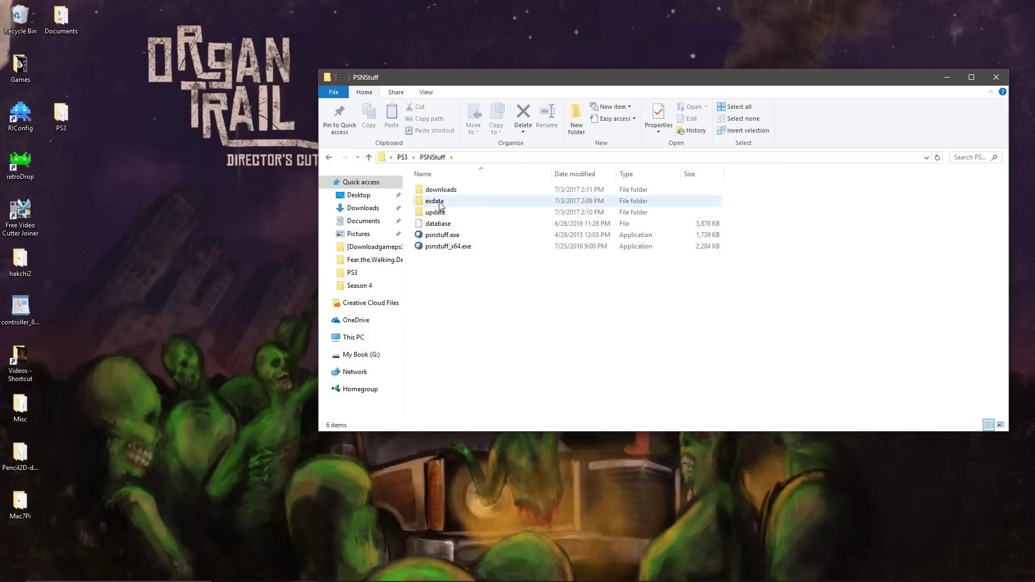
double_click(440, 203)
left_click_drag(482, 239, 440, 182)
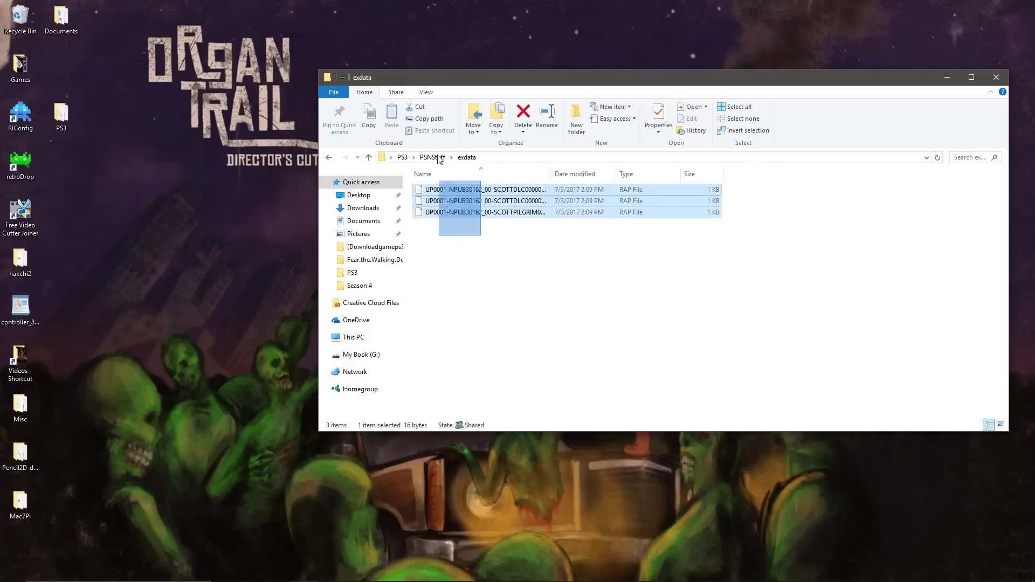
right_click(439, 192)
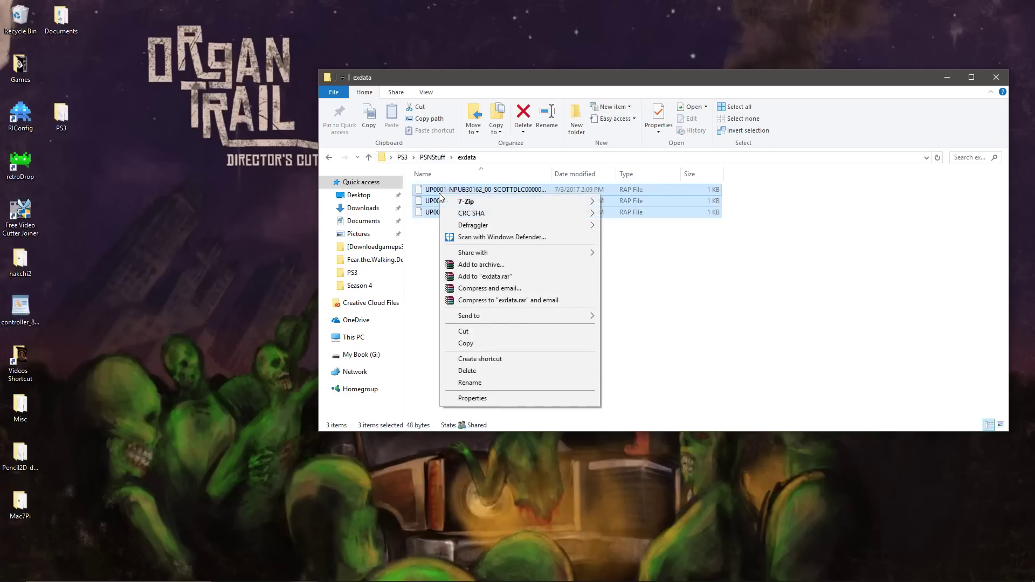
left_click(463, 333)
- Paste the cut RAP files into PS3\dev_hdd0\home\00000001\exdata
key("BackSpace")
key("BackSpace")
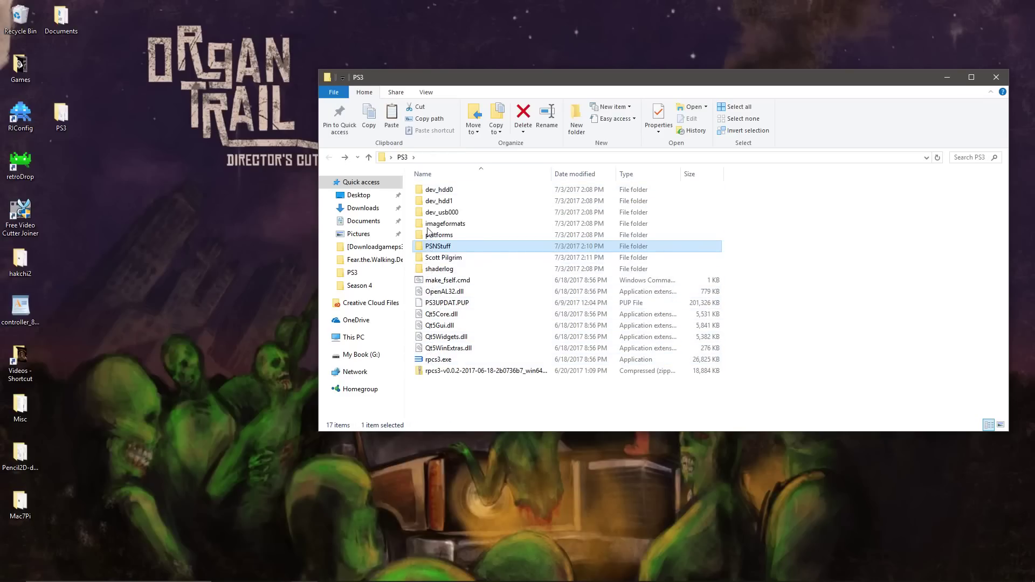
double_click(434, 190)
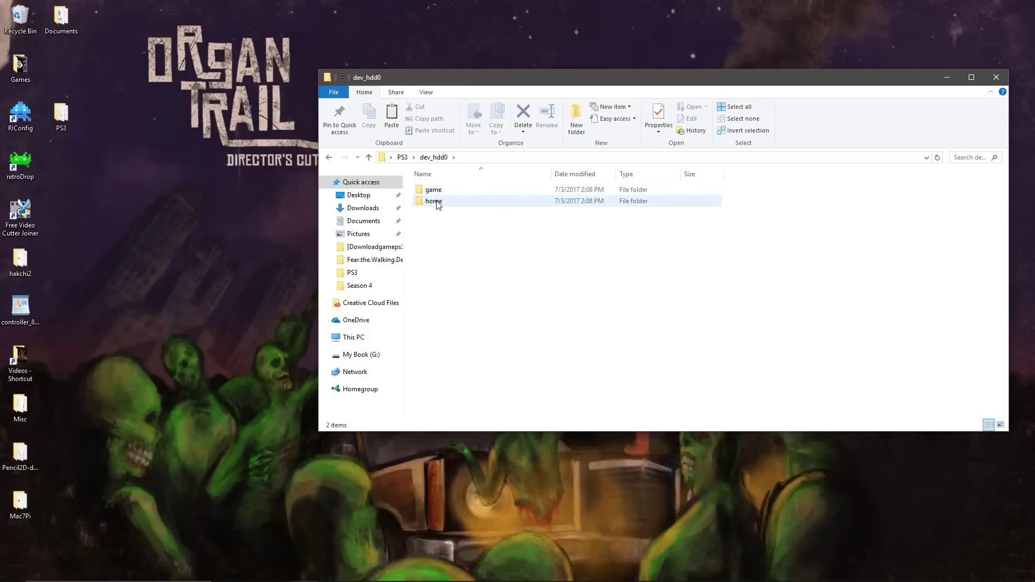
key("alt+Left")
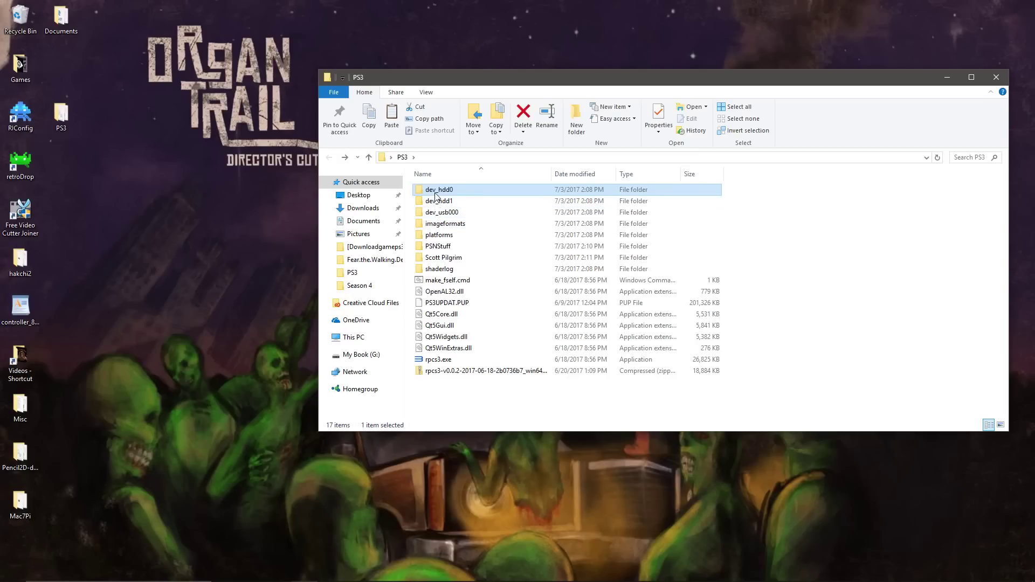
double_click(437, 193)
left_click(437, 208)
double_click(436, 207)
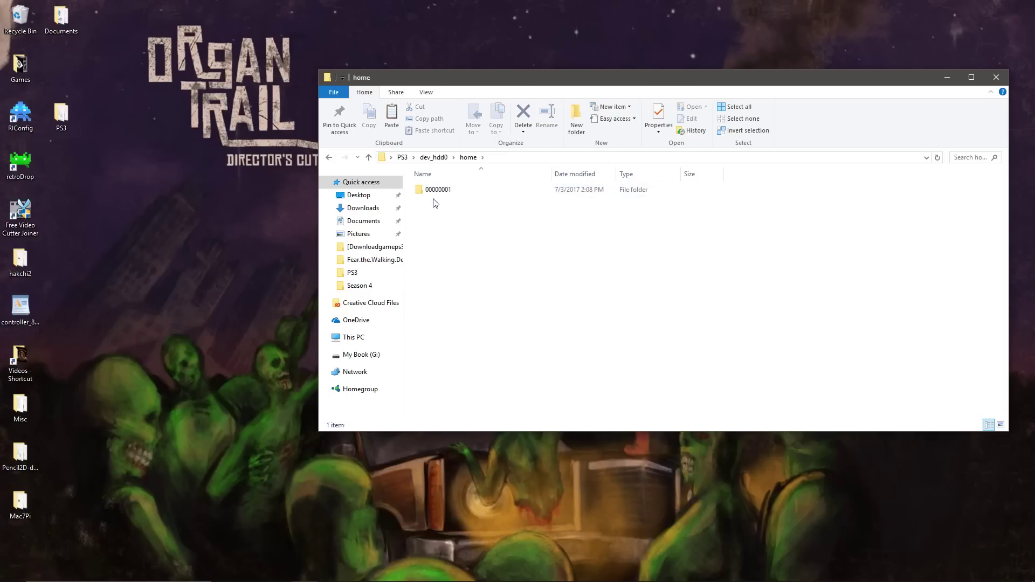
double_click(446, 192)
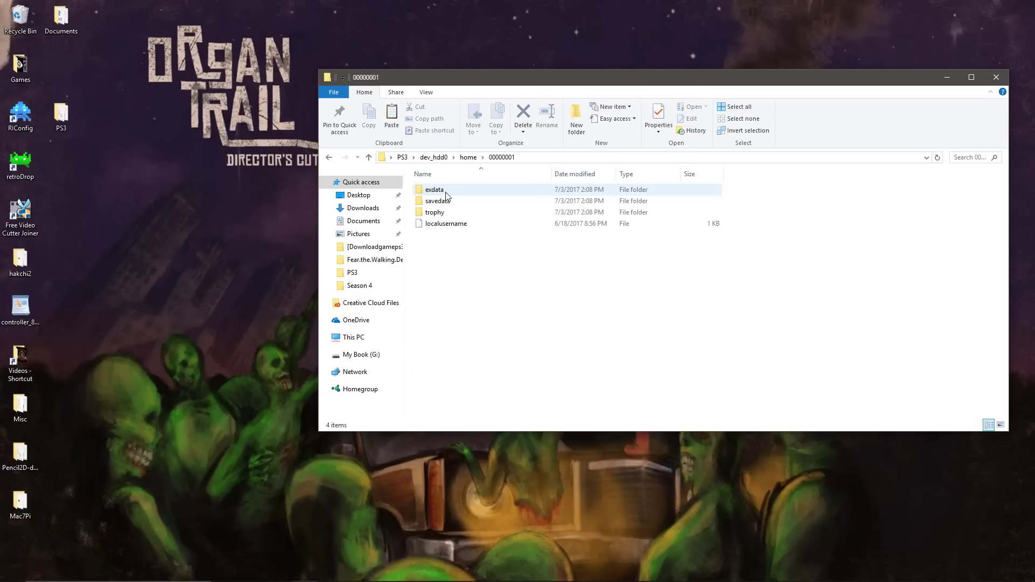
double_click(436, 191)
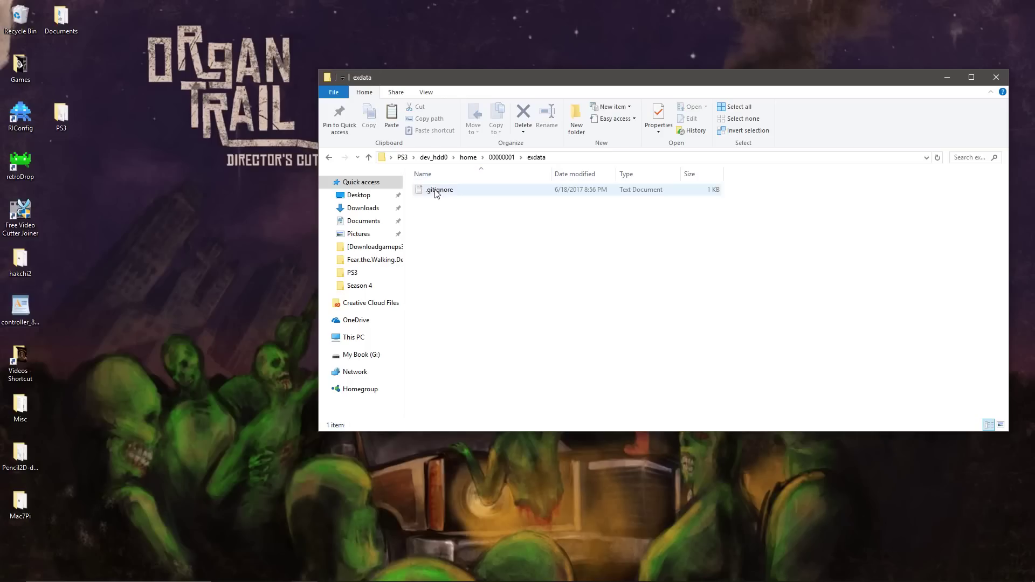
right_click(438, 266)
left_click(463, 341)
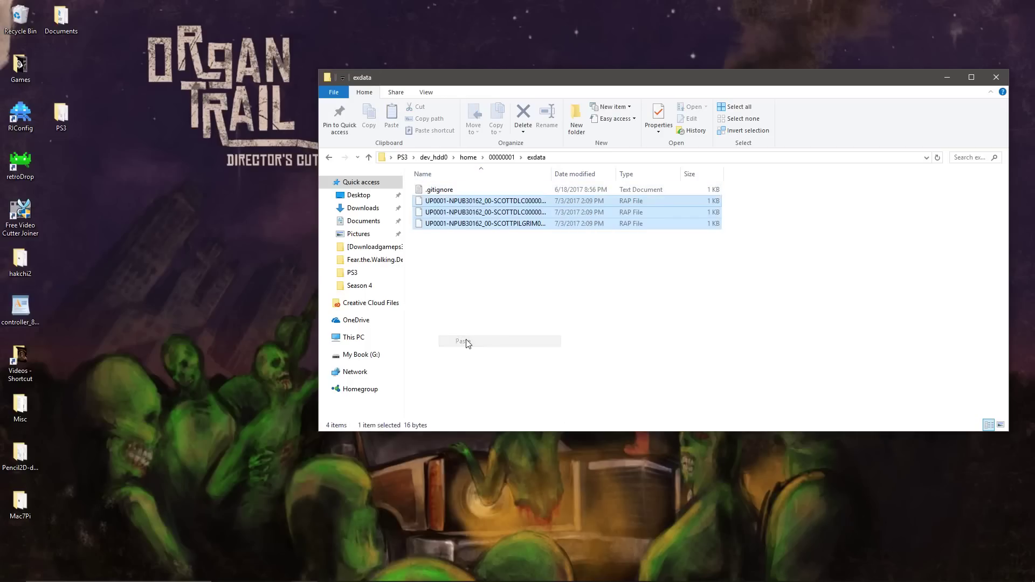
left_click_drag(552, 175, 581, 176)
- Cut the two Scott Pilgrim update PKG files from the "update" folder inside PSNStuff
key("BackSpace")
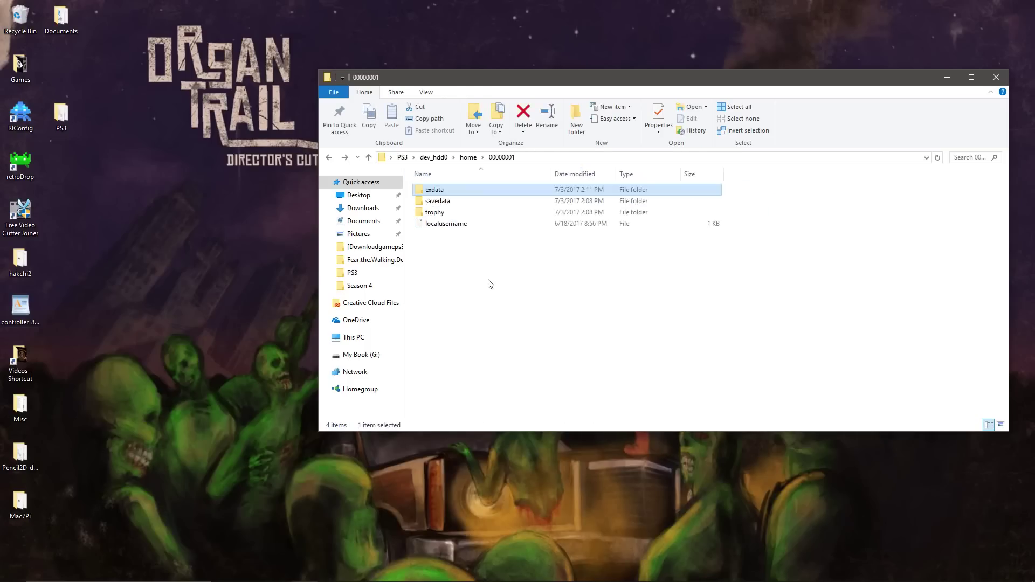
key("BackSpace")
key("BackSpace")
key("BackSpace")
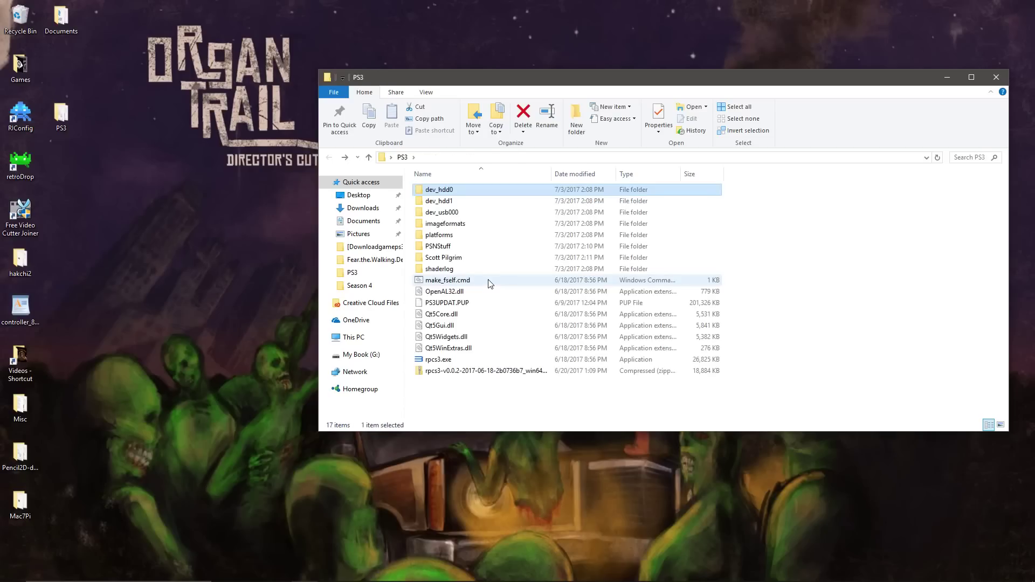
double_click(450, 248)
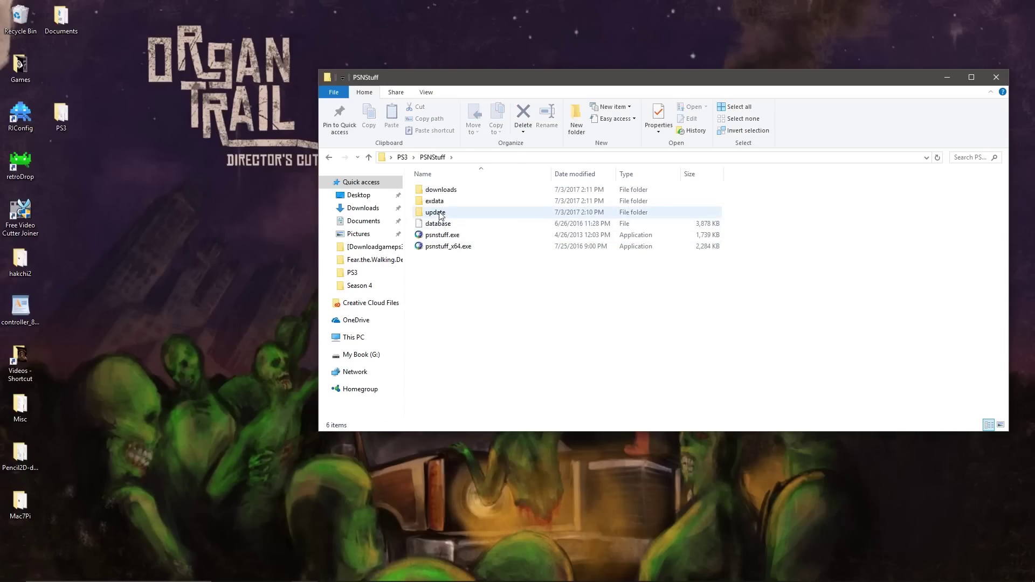
double_click(435, 213)
left_click_drag(484, 227, 454, 182)
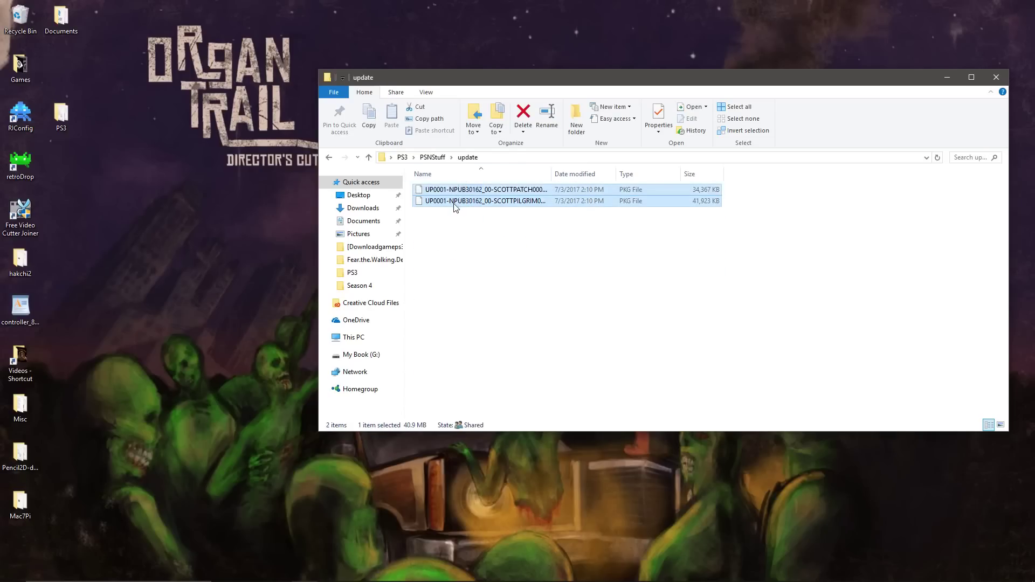
right_click(454, 203)
left_click(478, 343)
- Paste the two update PKG files into the "Scott Pilgrim" folder and go back to the PS3 folder
key("BackSpace")
key("BackSpace")
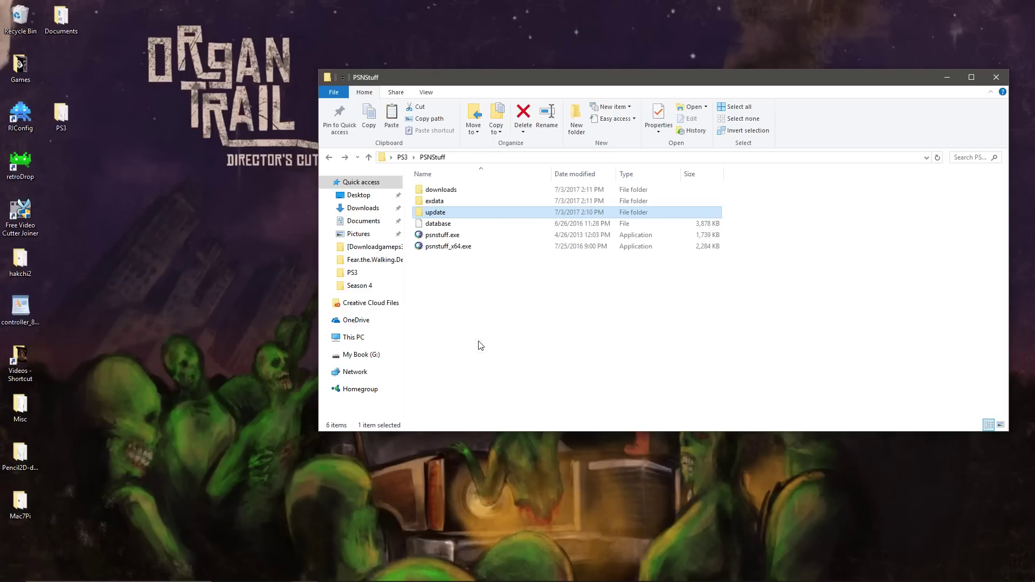
double_click(440, 258)
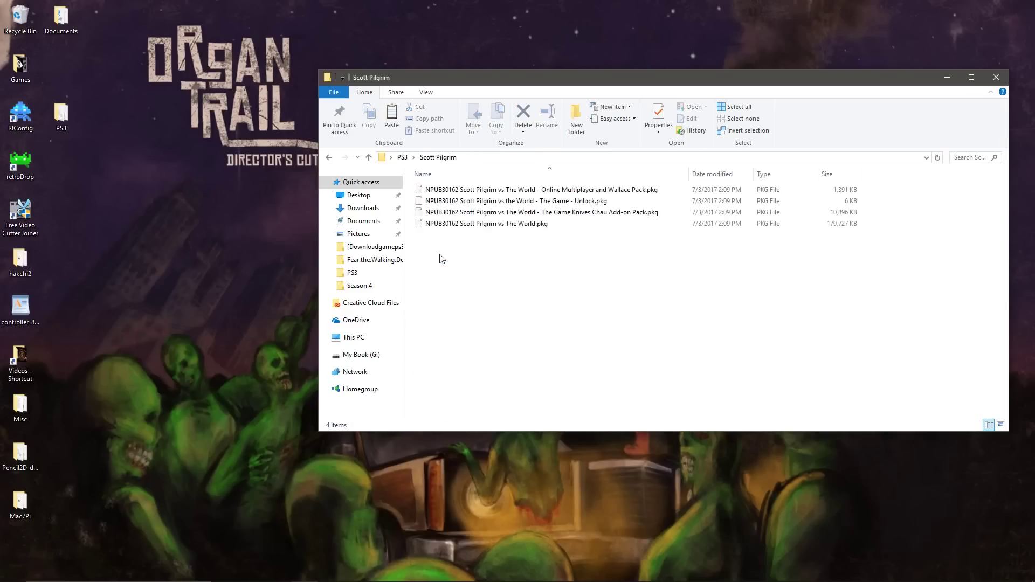
right_click(440, 255)
left_click(470, 329)
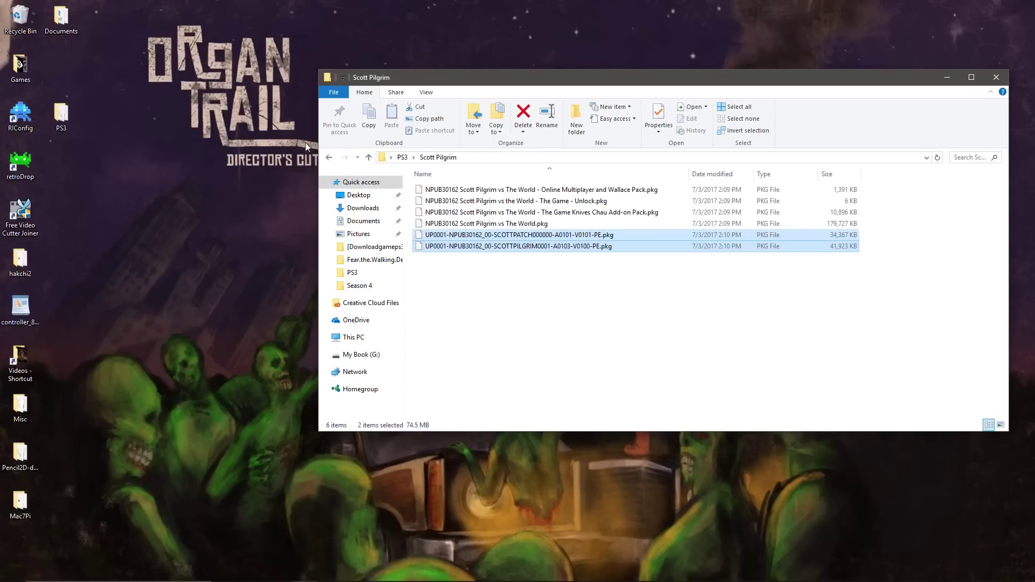
left_click(327, 158)
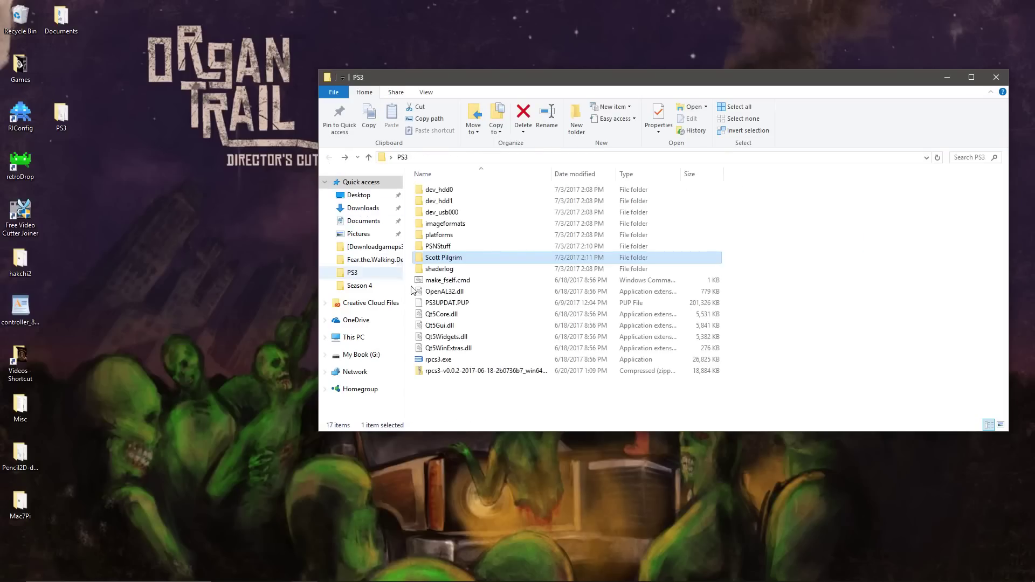
- Launch rpcs3.exe from the PS3 folder and accept the welcome notice, confirming that the quickstart guide has been read
left_click(432, 360)
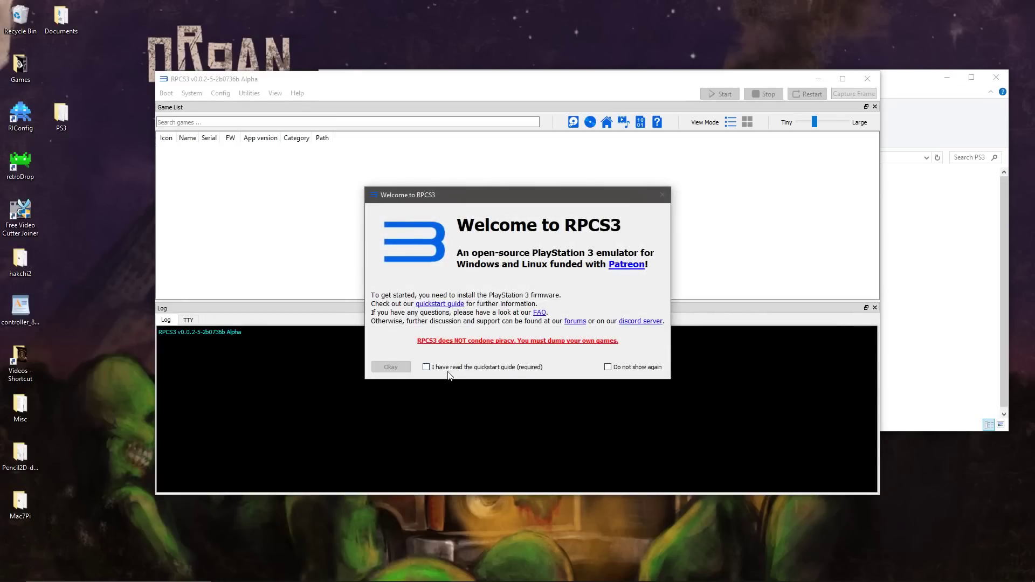
left_click(453, 367)
left_click(382, 361)
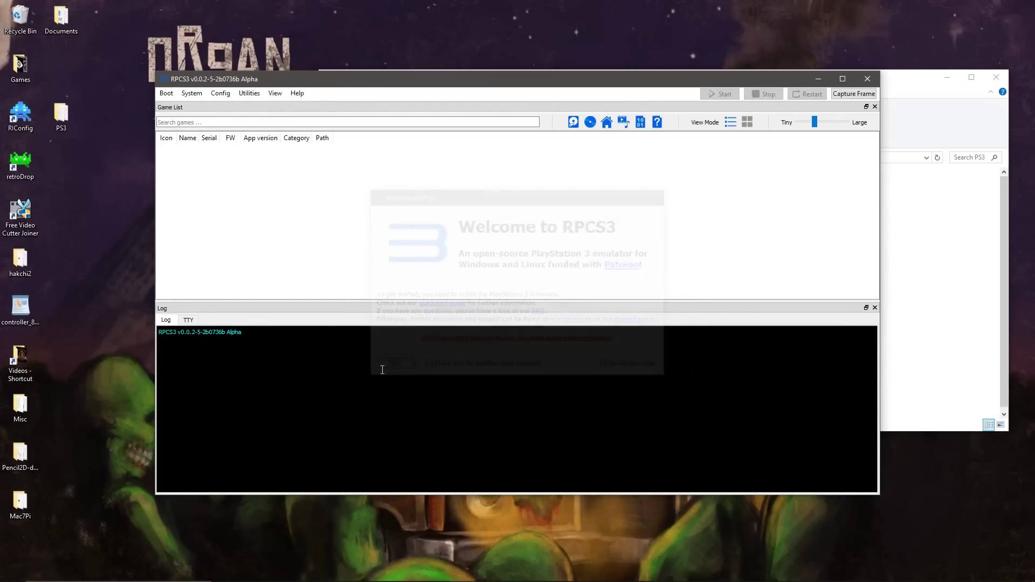
- Install the PlayStation 3 firmware from PS3UPDAT.PUP in the PS3 folder and dismiss the completion notice
left_click(166, 93)
left_click(191, 158)
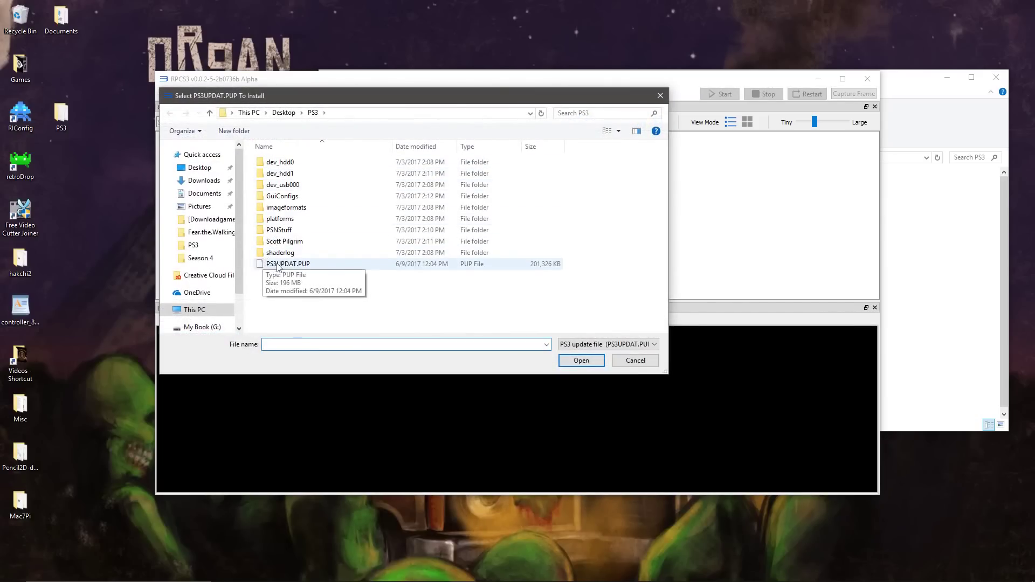
double_click(298, 264)
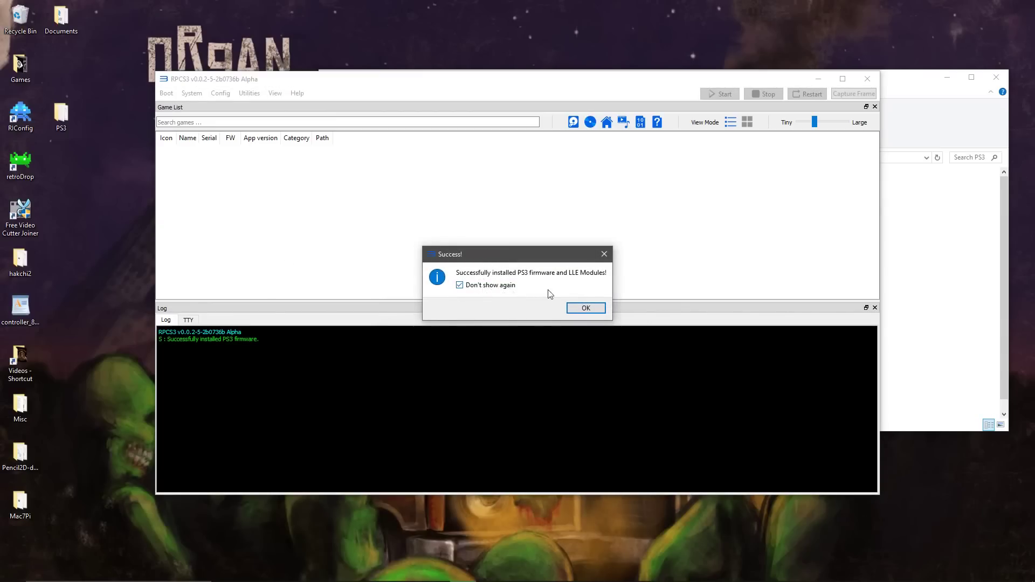
left_click(584, 308)
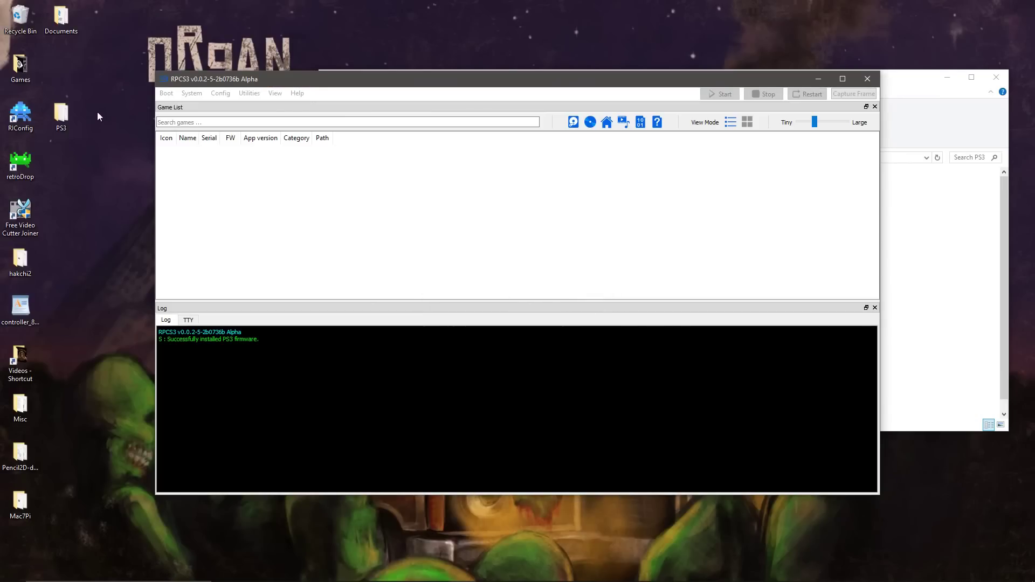
- Install the base game package "NPUB30162 Scott Pilgrim vs The World.pkg" from the Scott Pilgrim folder and turn off further completion notices
left_click(168, 94)
left_click(191, 145)
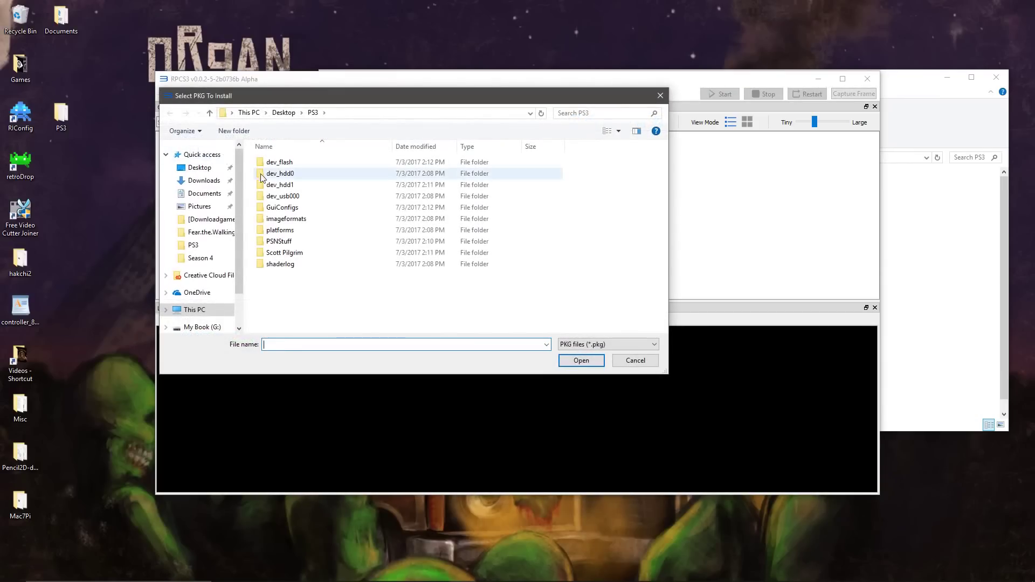
double_click(284, 253)
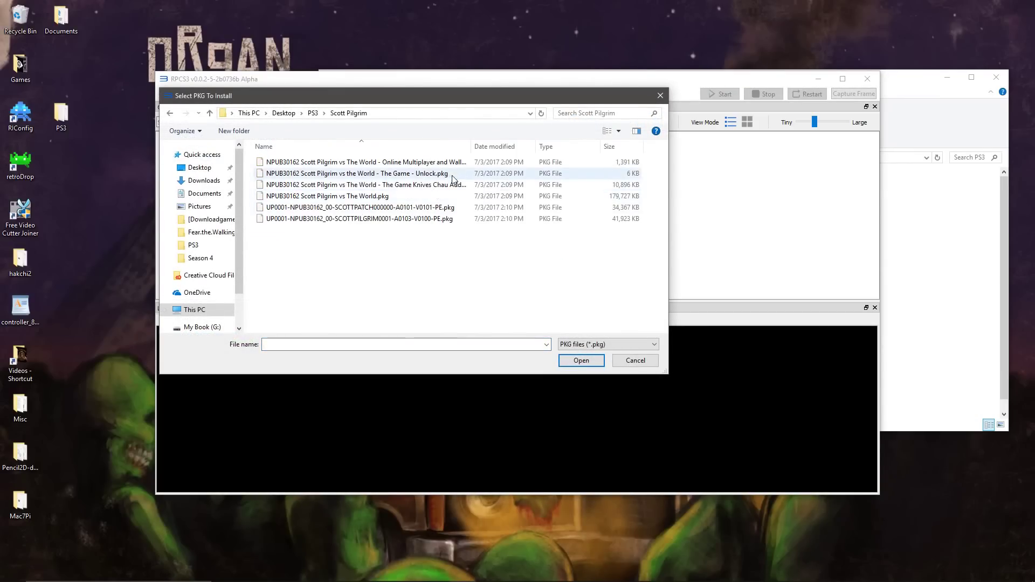
left_click_drag(470, 143, 511, 143)
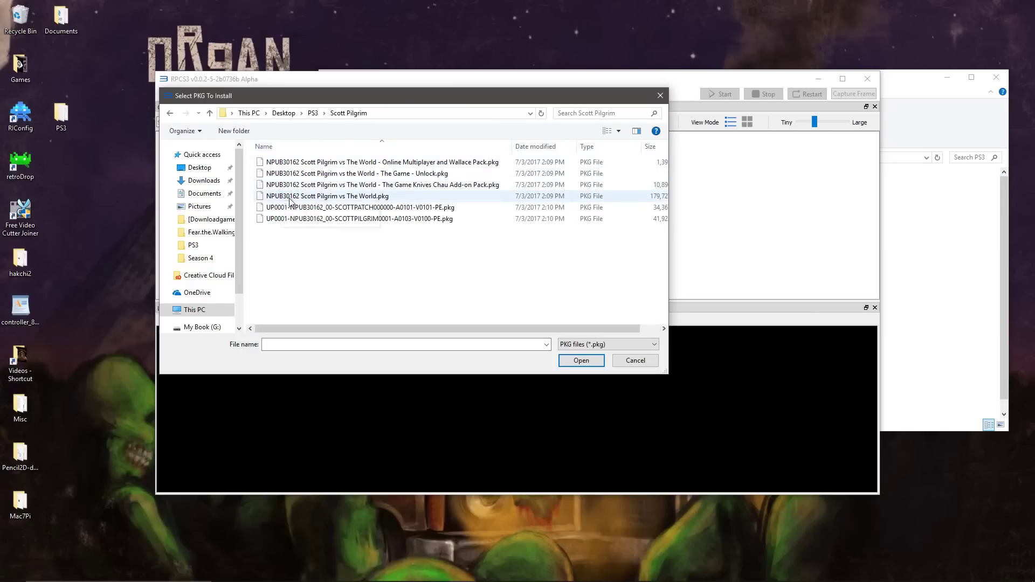
double_click(335, 196)
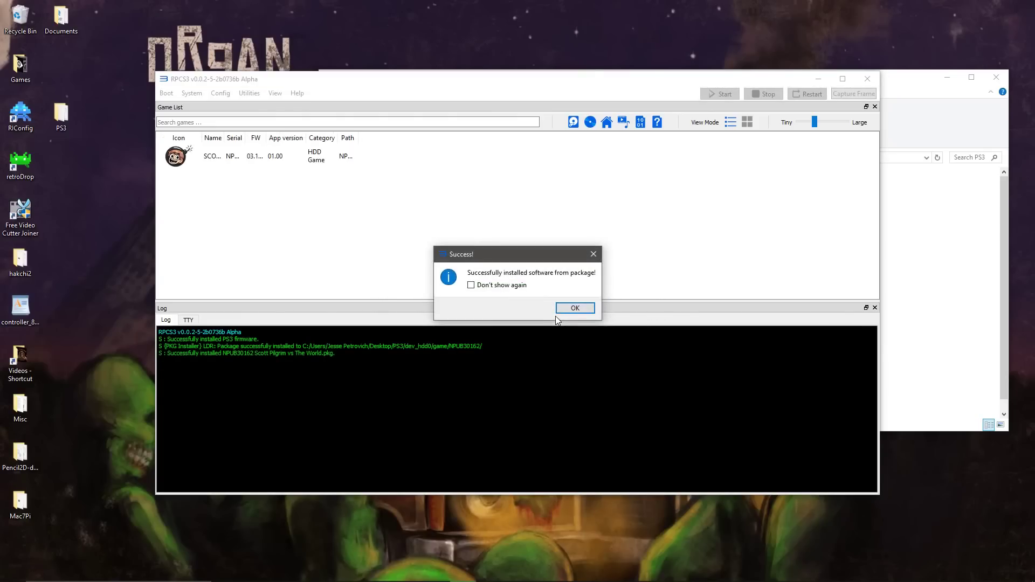
left_click(505, 286)
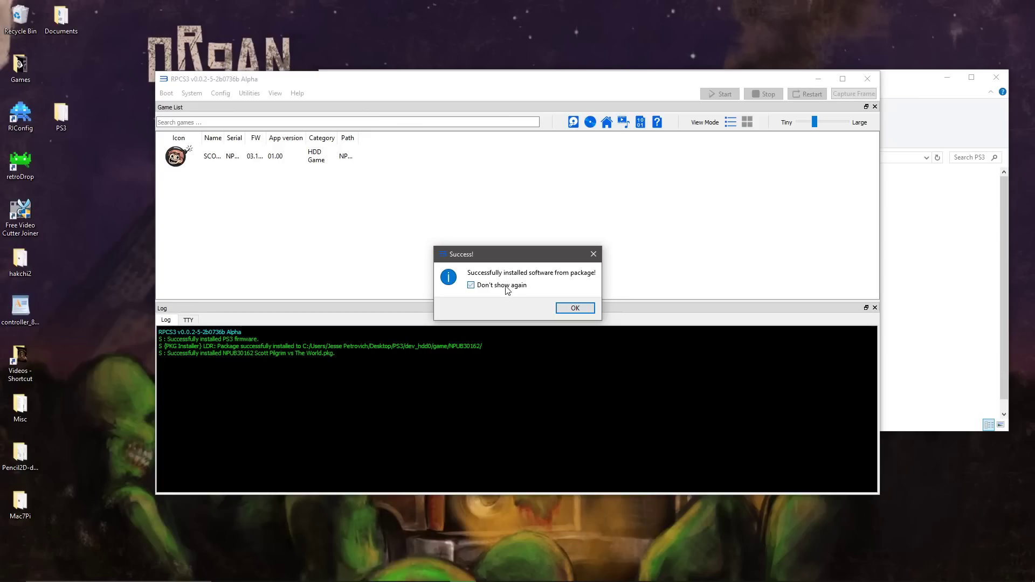
left_click(575, 308)
- Install the package "NPUB30162 Scott Pilgrim vs the World - The Game - Unlock.pkg", overwriting the existing installation
left_click(168, 94)
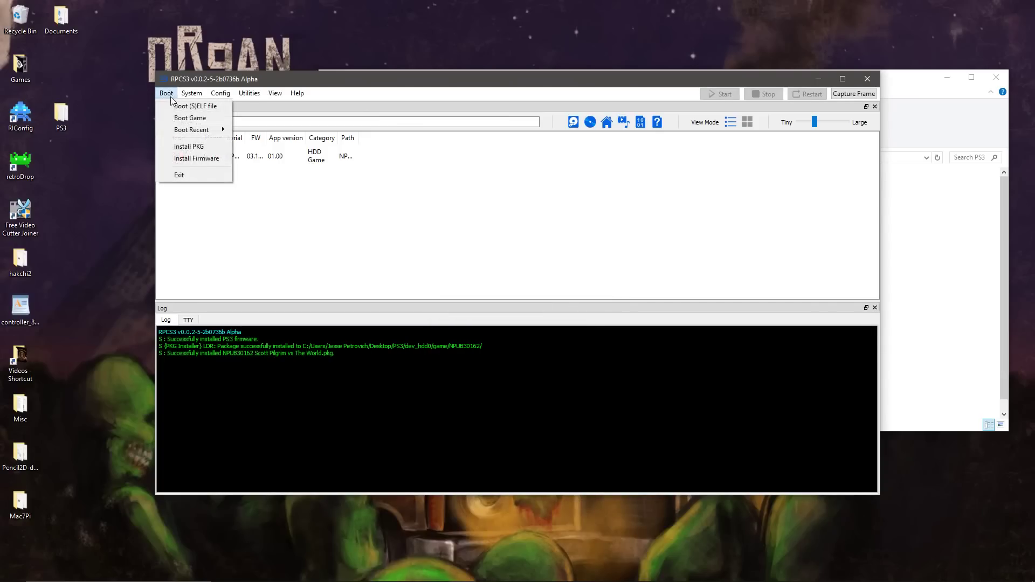
left_click(186, 146)
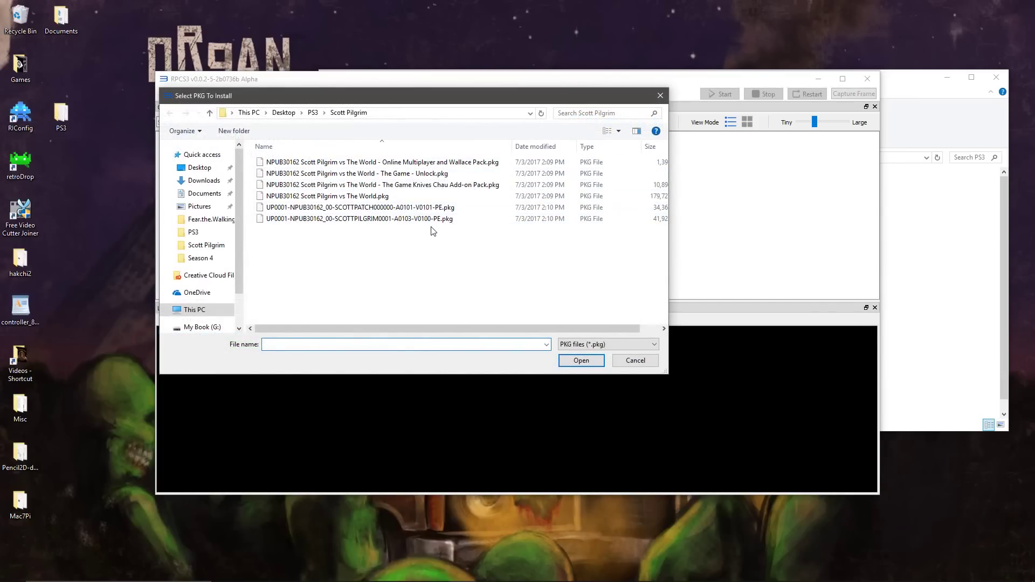
double_click(388, 174)
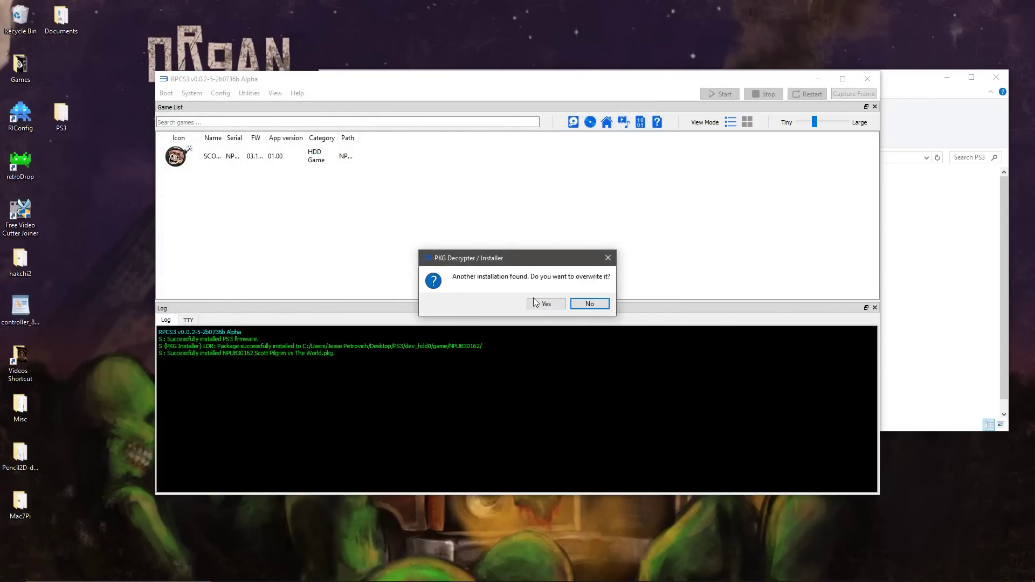
left_click(537, 303)
- Install the update package "UP0001-NPUB30162_00-SCOTTPATCH000000-A0101-V0101-PE.pkg", overwriting the existing installation
left_click(166, 93)
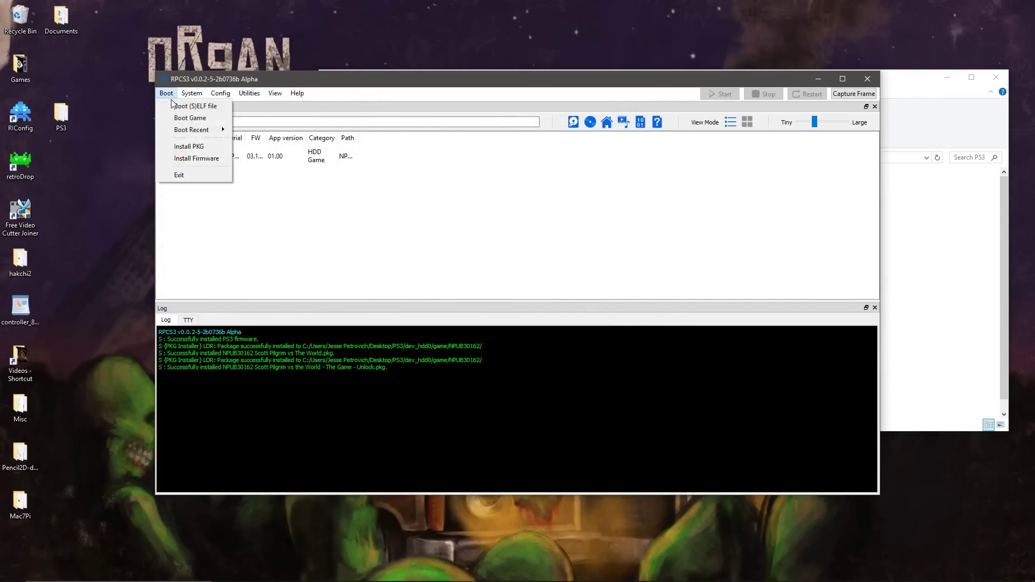
left_click(186, 143)
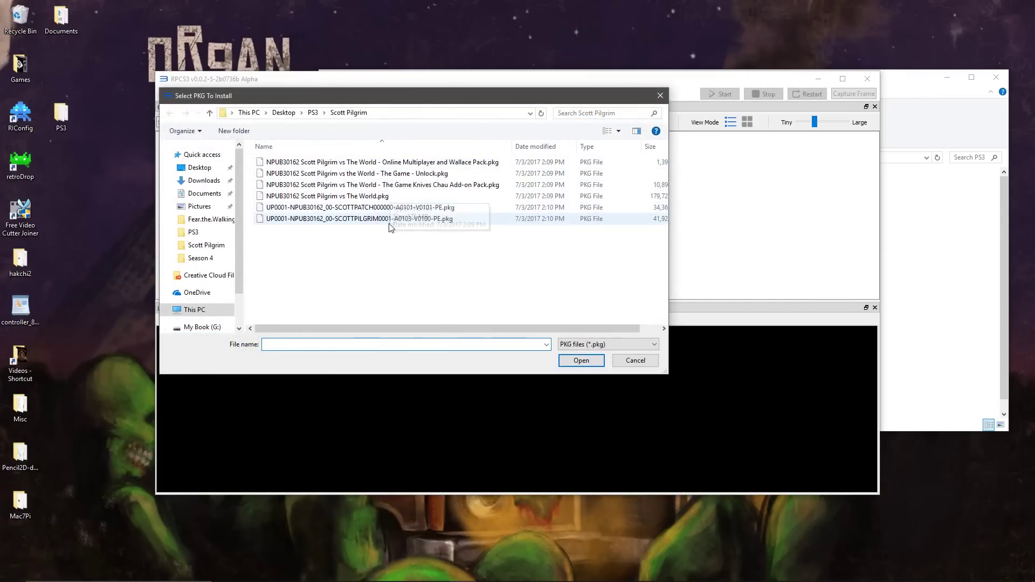
double_click(396, 208)
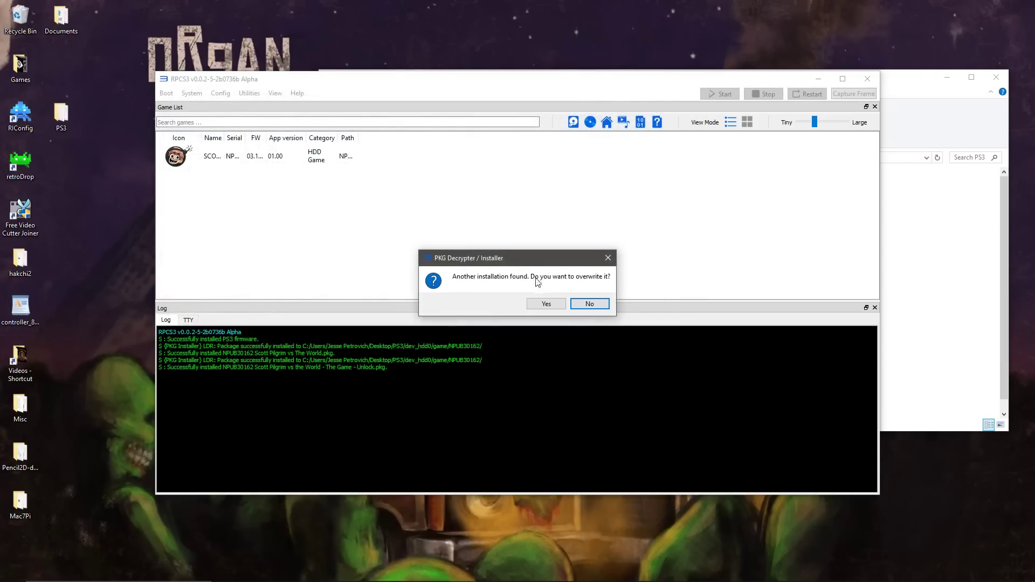
left_click(551, 302)
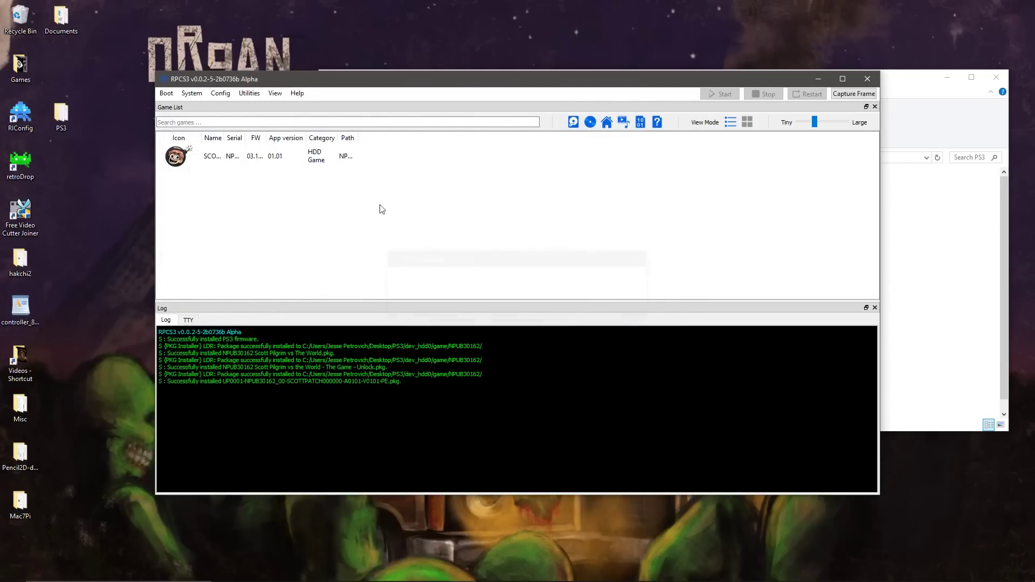
- Install the DLC package "NPUB30162 Scott Pilgrim vs The World - The Game Knives Chau Add-on Pack.pkg", overwriting the existing installation
left_click(165, 92)
left_click(178, 130)
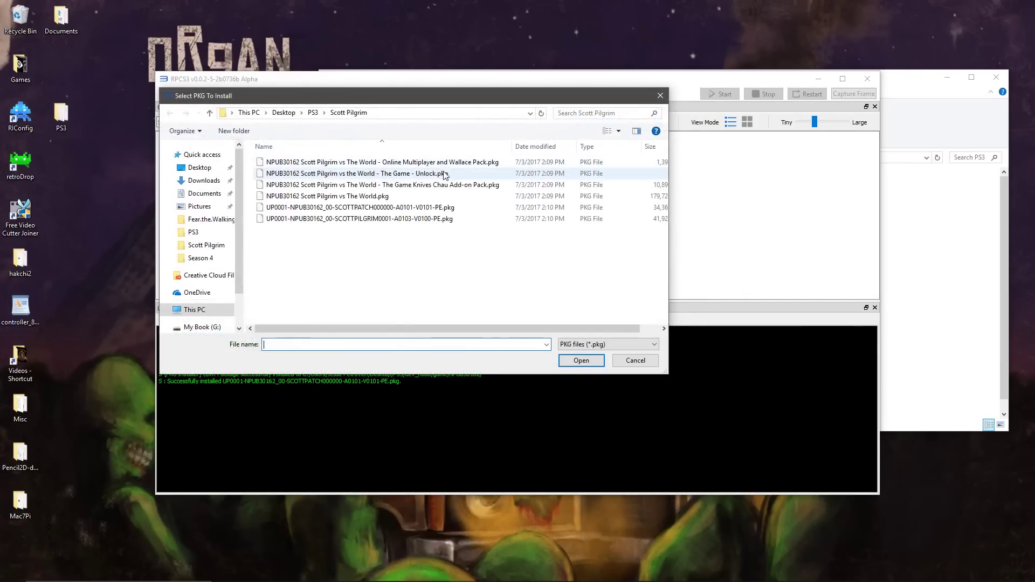
double_click(431, 186)
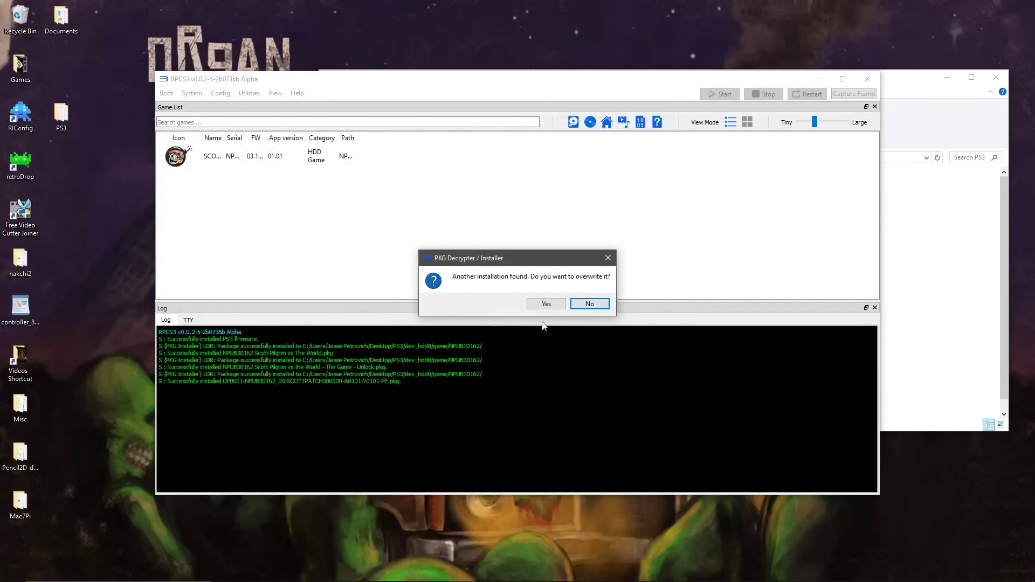
left_click(546, 304)
- Install the DLC package "NPUB30162 Scott Pilgrim vs The World - Online Multiplayer and Wallace Pack.pkg", overwriting the existing installation
left_click(165, 92)
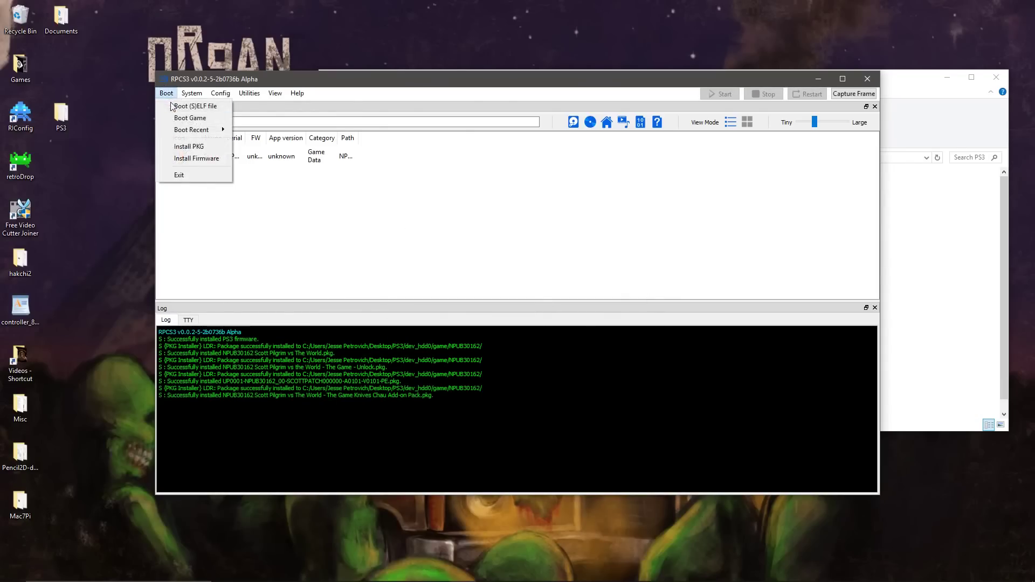
left_click(181, 141)
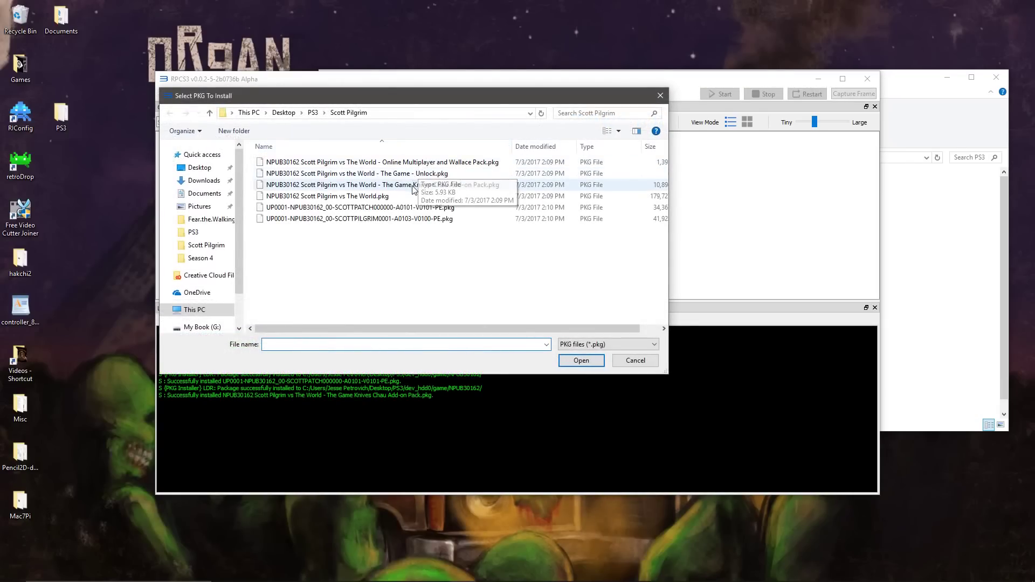
double_click(413, 163)
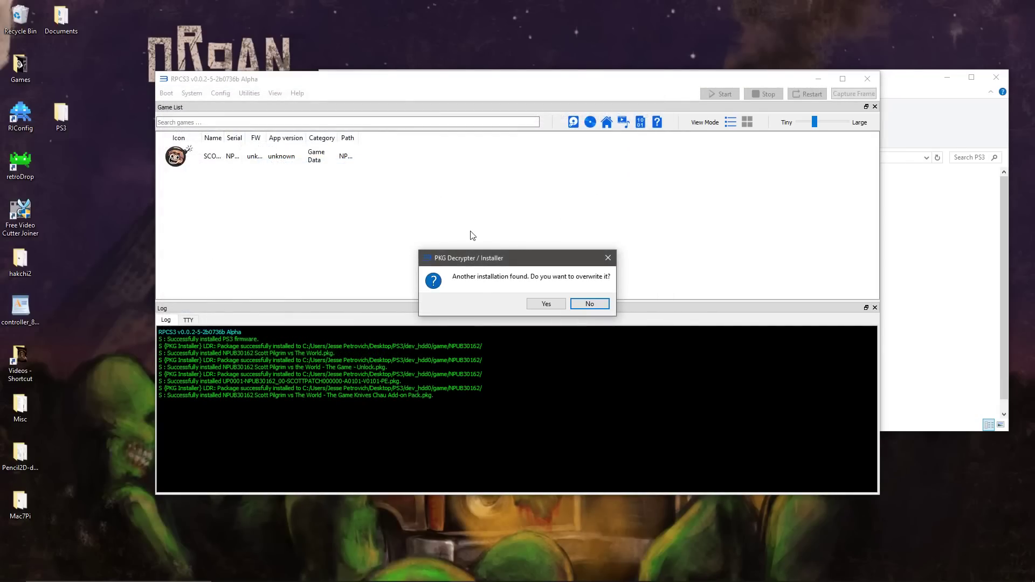
left_click(541, 303)
- Install the update package "UP0001-NPUB30162_00-SCOTTPILGRIM0001-A0103-V0100-PE.pkg", overwriting the existing installation
left_click(165, 93)
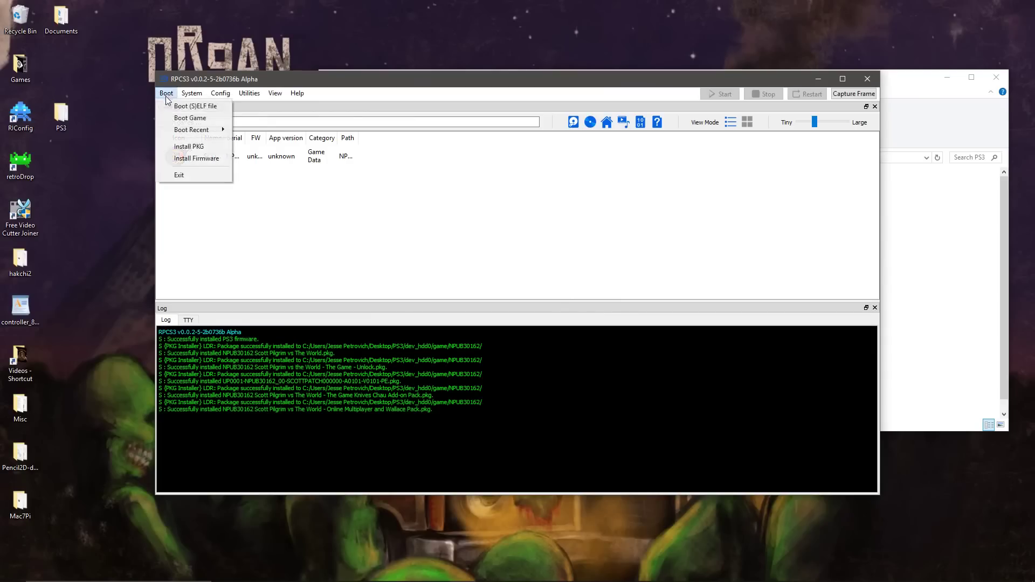
left_click(180, 143)
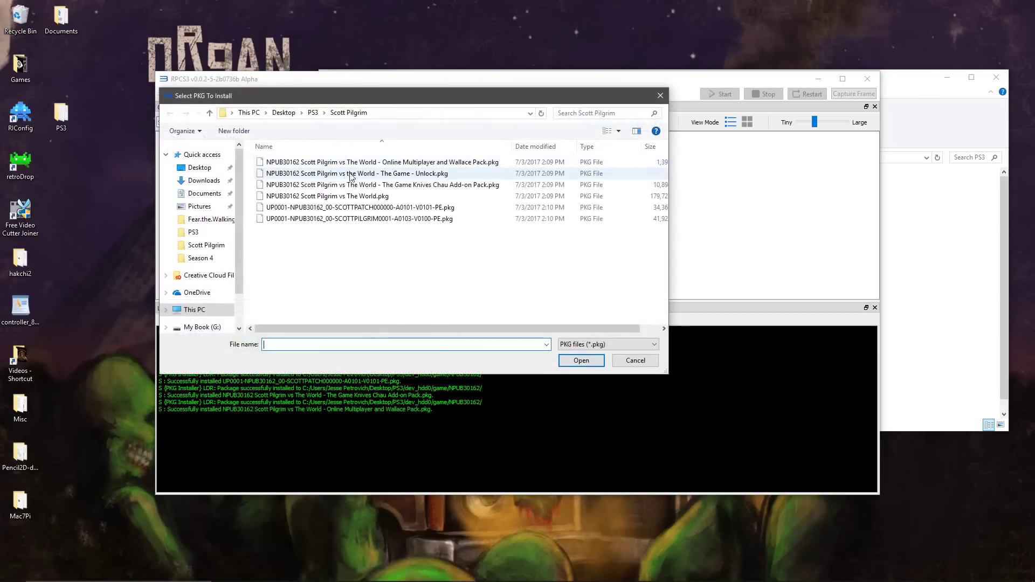
double_click(335, 219)
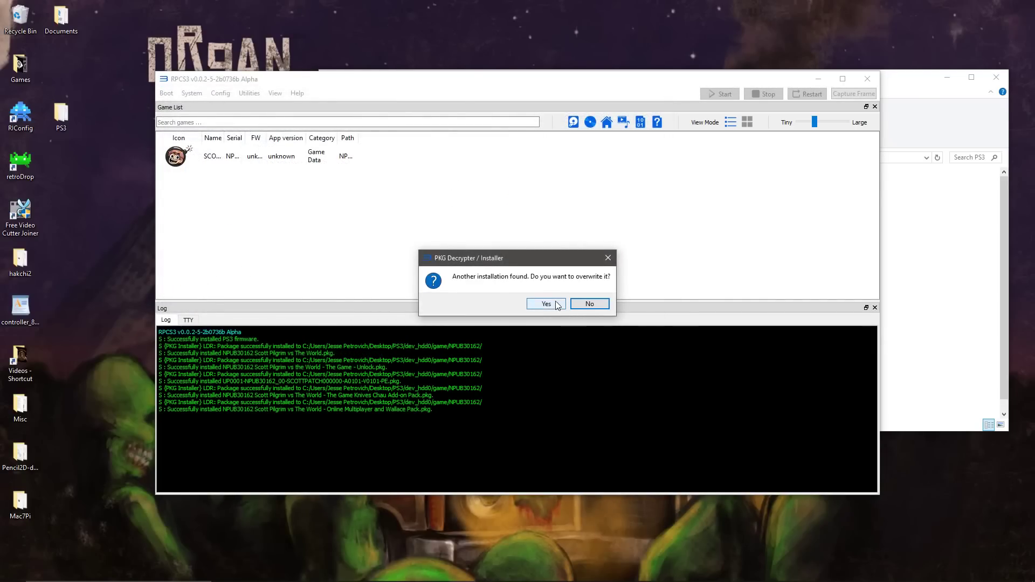
left_click(555, 304)
- Set the graphics resolution to 1920x1080 in the emulator settings
left_click(220, 93)
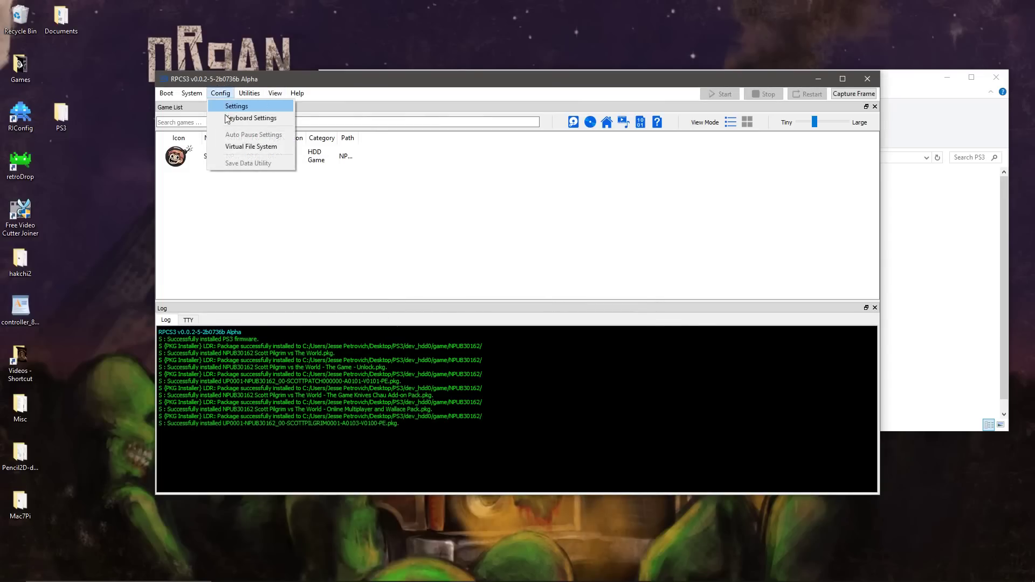
left_click(246, 106)
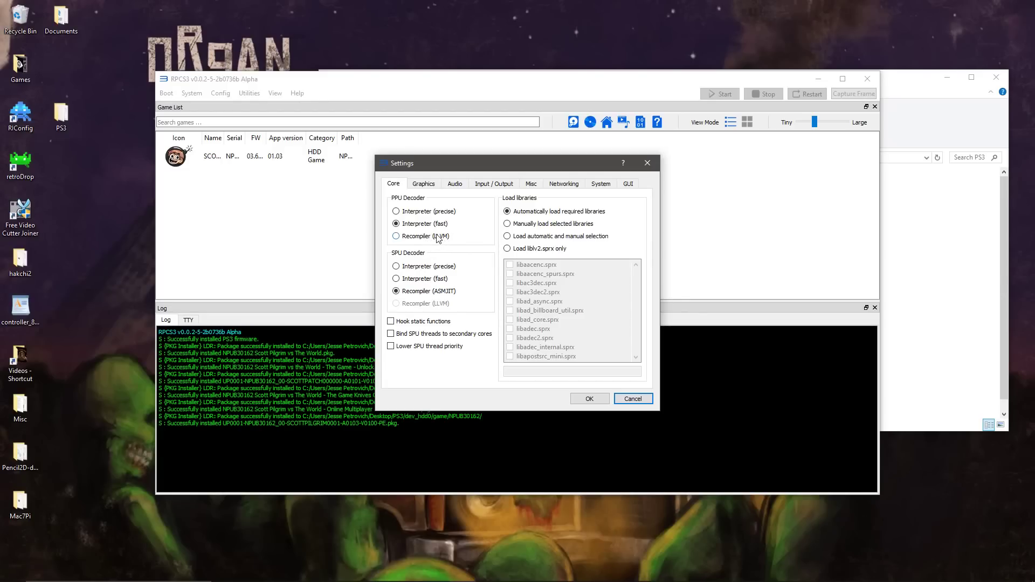
left_click(437, 185)
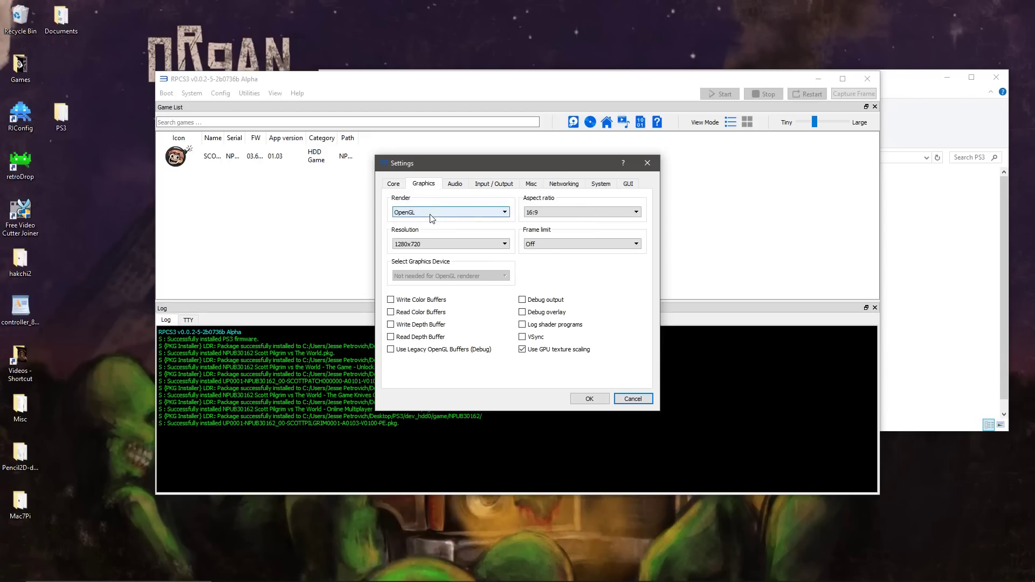
left_click(424, 243)
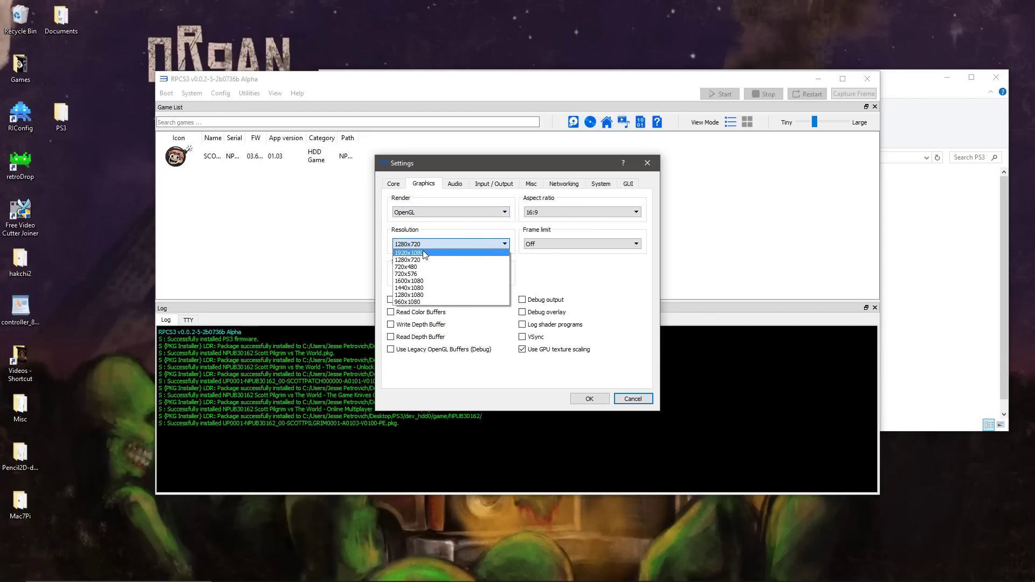
left_click(423, 253)
- Set the pad handler to XInput and save the emulator settings
left_click(490, 185)
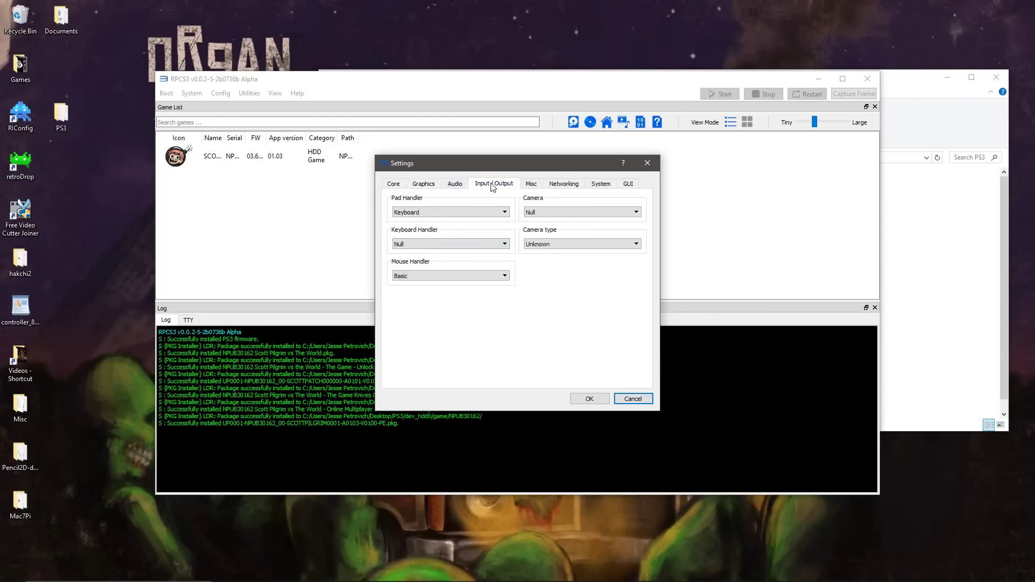
left_click(436, 211)
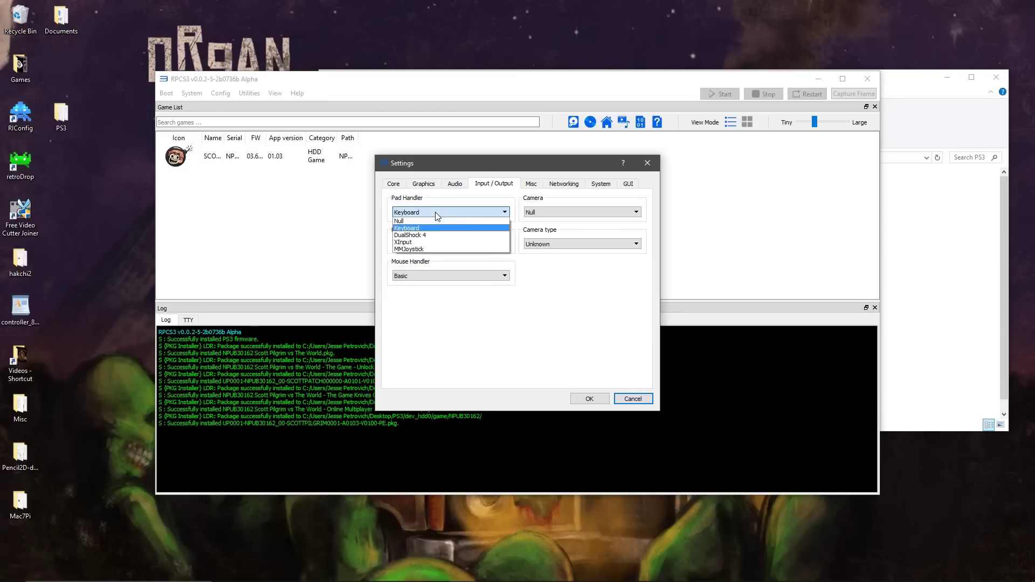
left_click(416, 243)
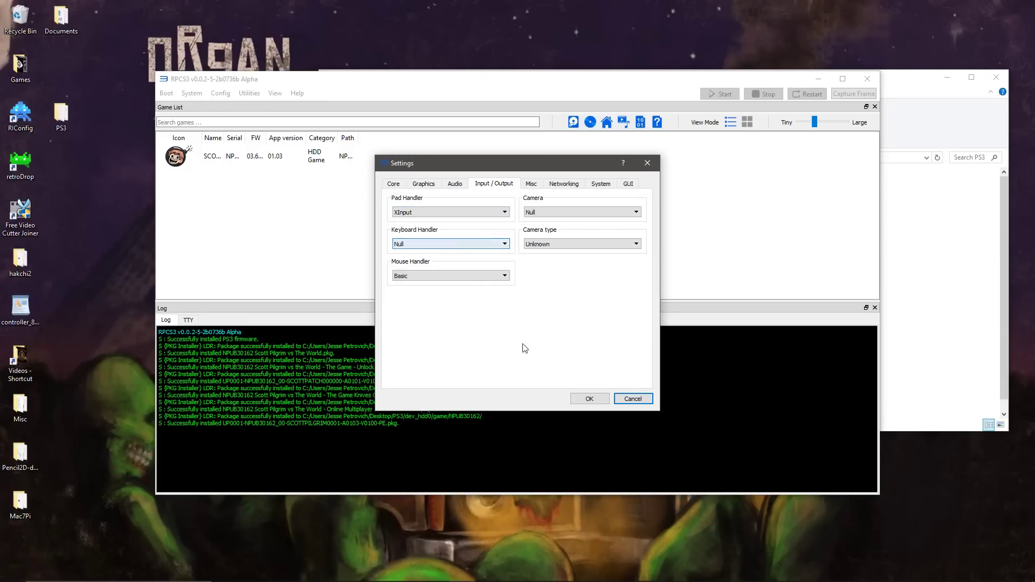
left_click(589, 399)
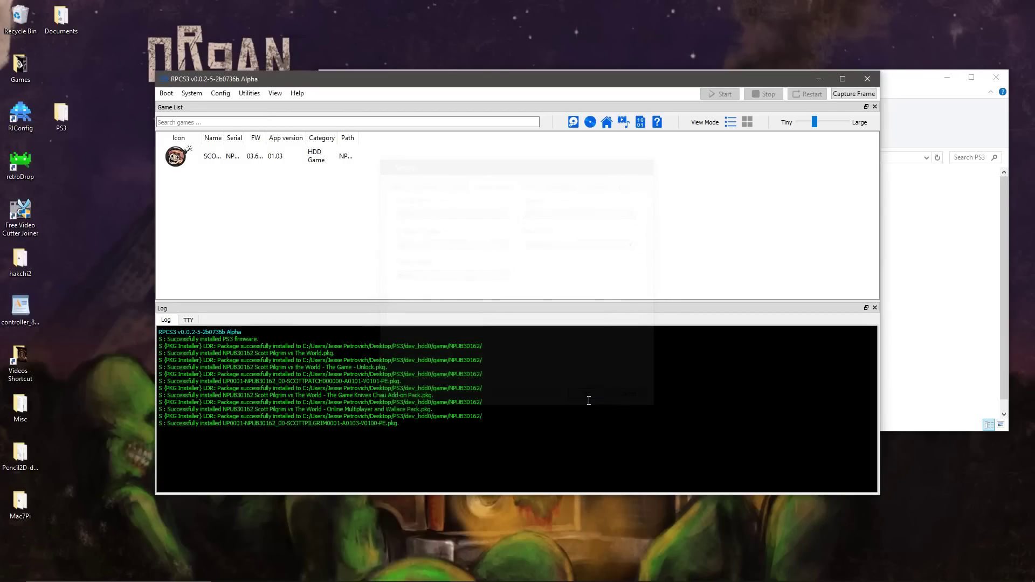
- Boot the Scott Pilgrim game from the game list and start it from its title screen
left_click(244, 160)
double_click(244, 159)
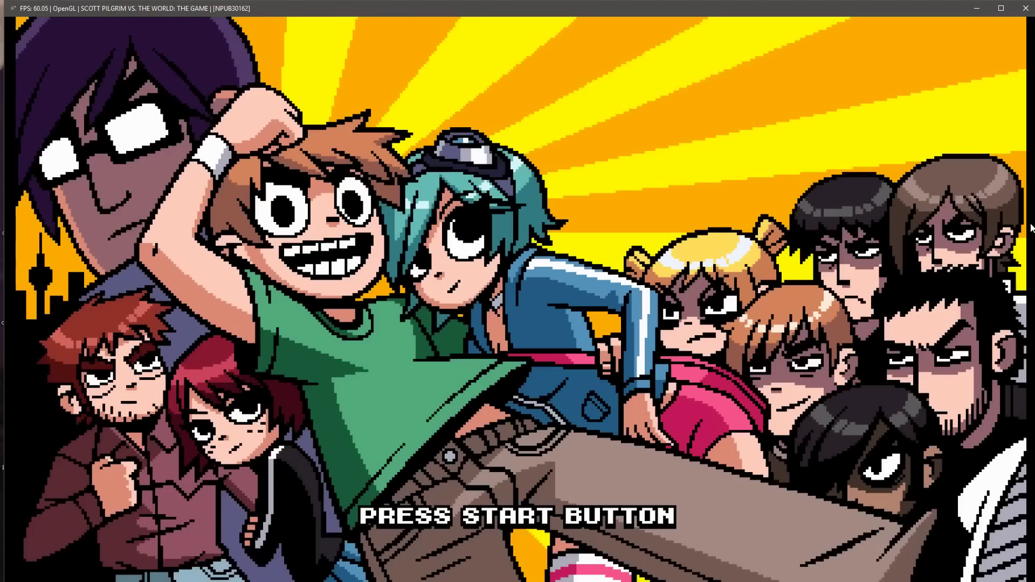
key("Return")
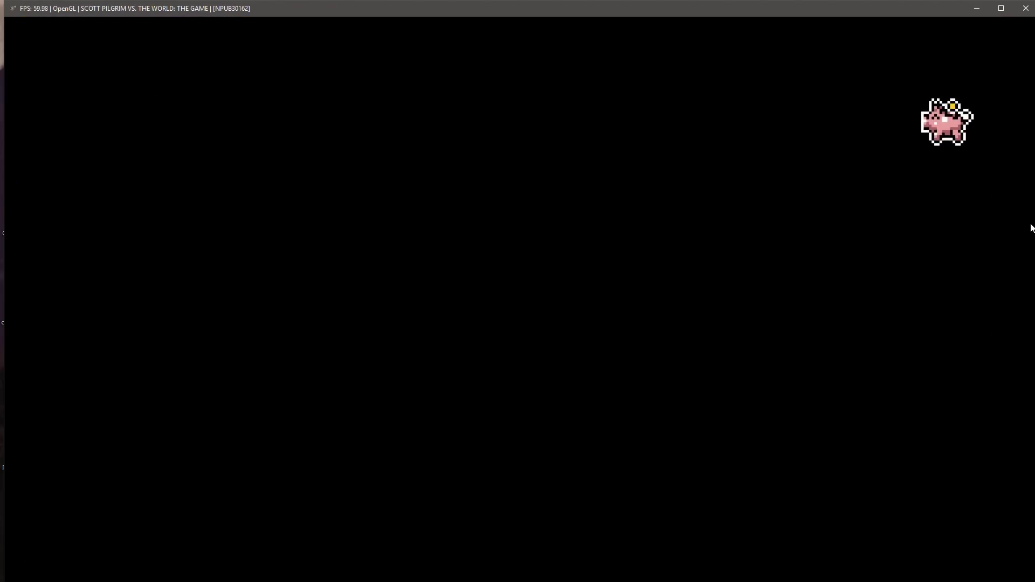
- Switch the game to full screen and look through the Extra Game Modes list, returning to the main menu
key("alt+Return")
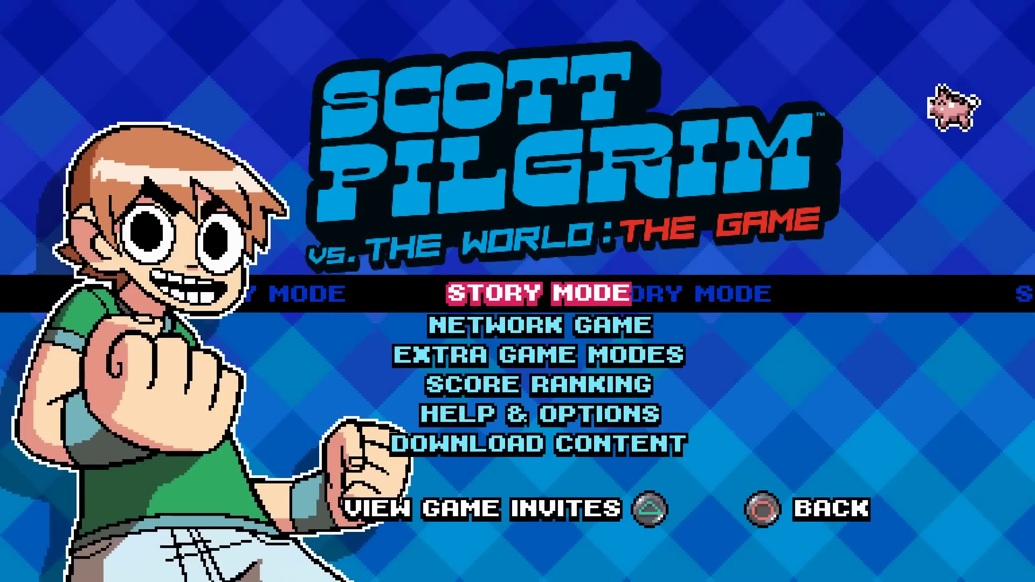
key("Down")
key("Down")
key("Return")
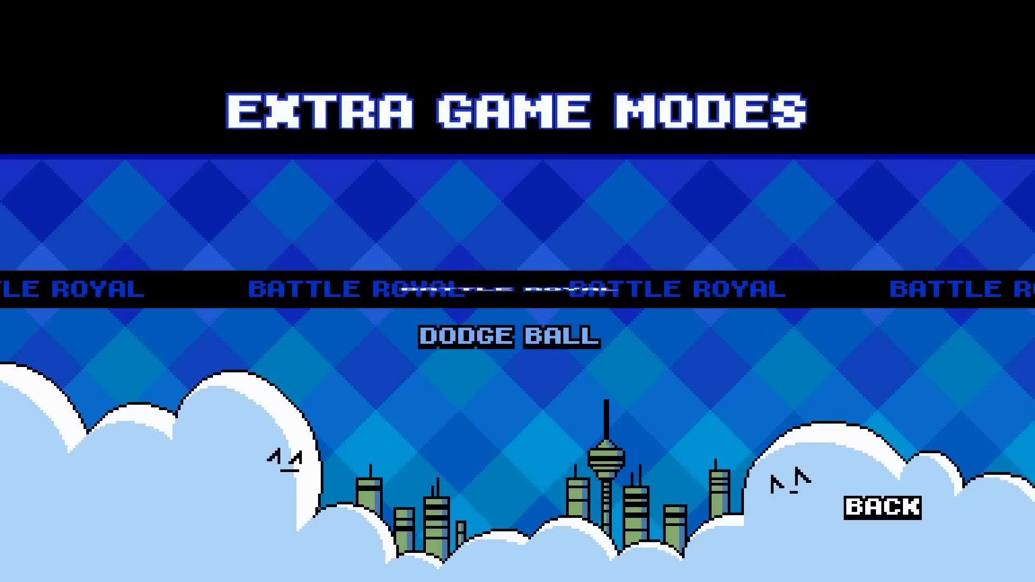
key("Down")
key("Up")
key("Down")
key("Up")
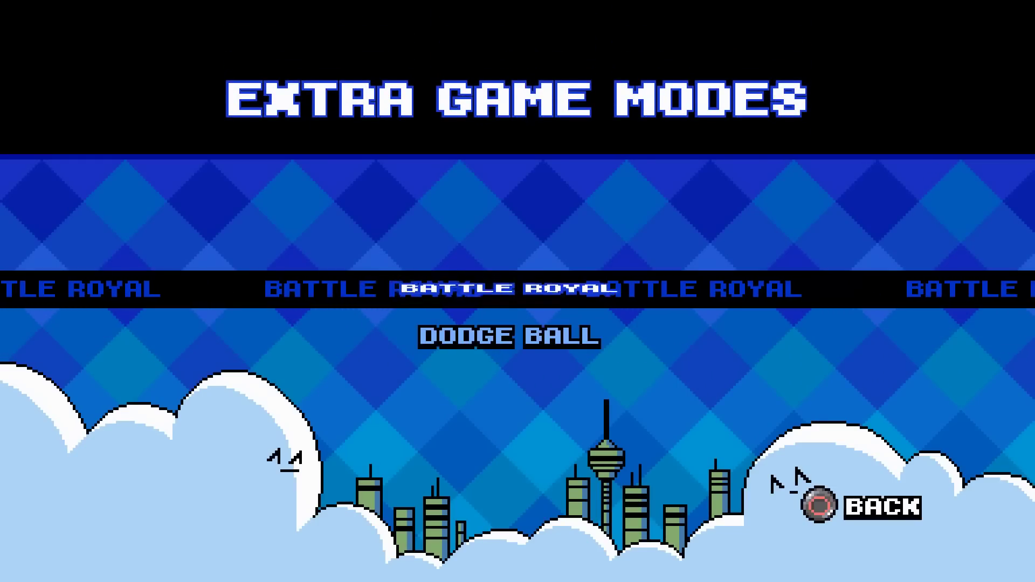
key("Escape")
- Start Story Mode at the Average Joe difficulty
key("Down")
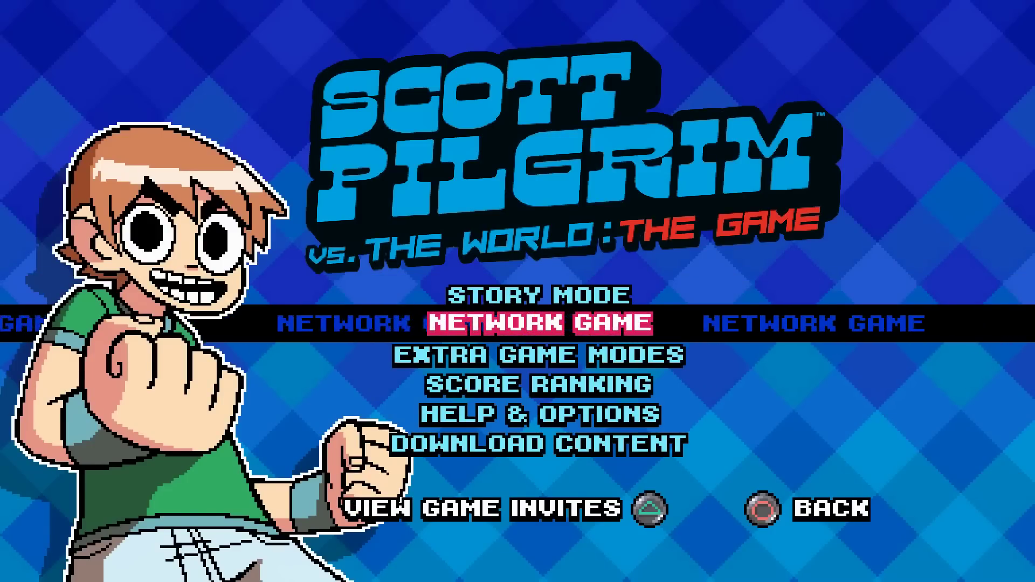
key("Up")
key("Return")
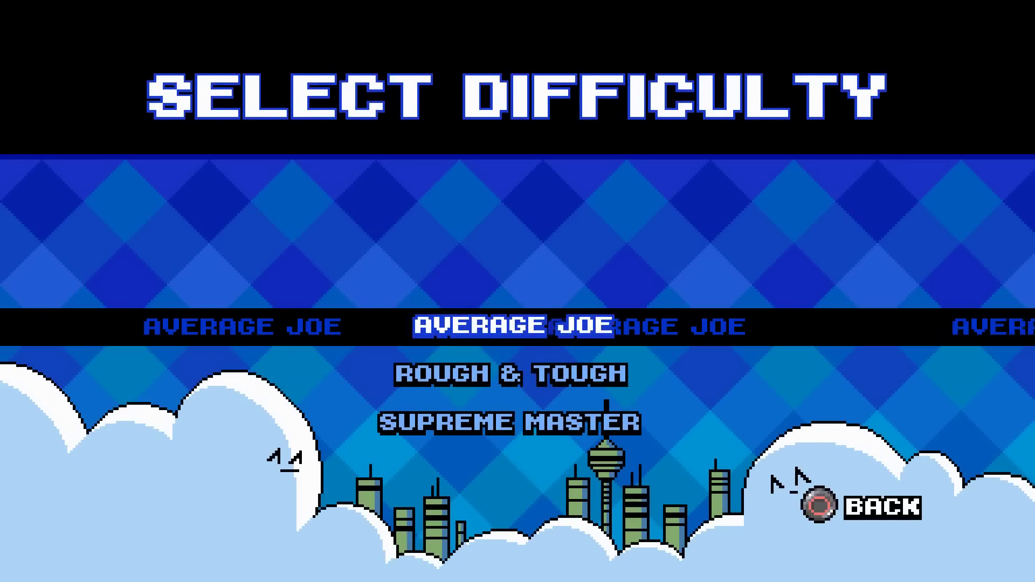
key("Return")
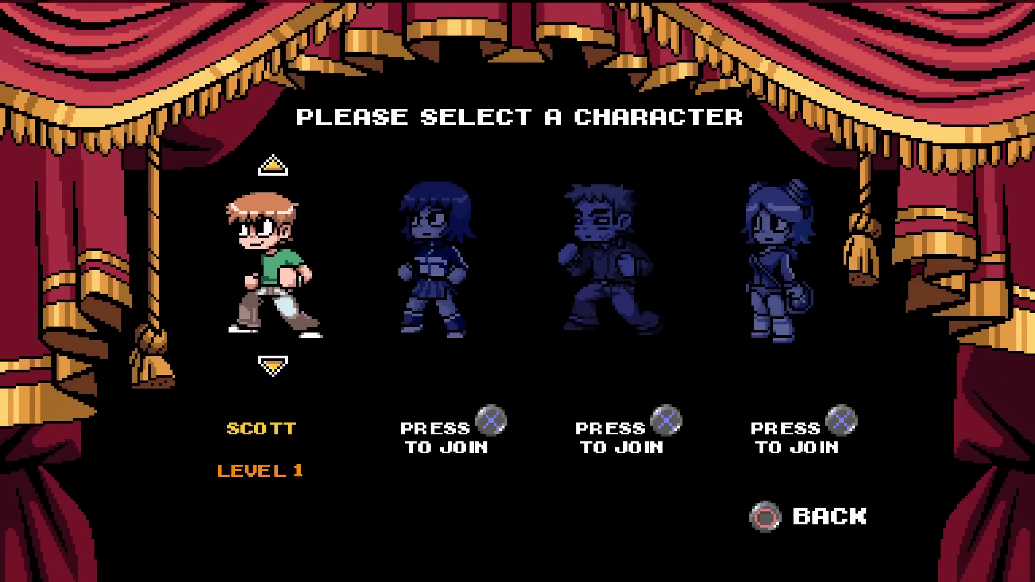
- Choose Wallace for the first player and join a second player with the Guest profile
key("Down")
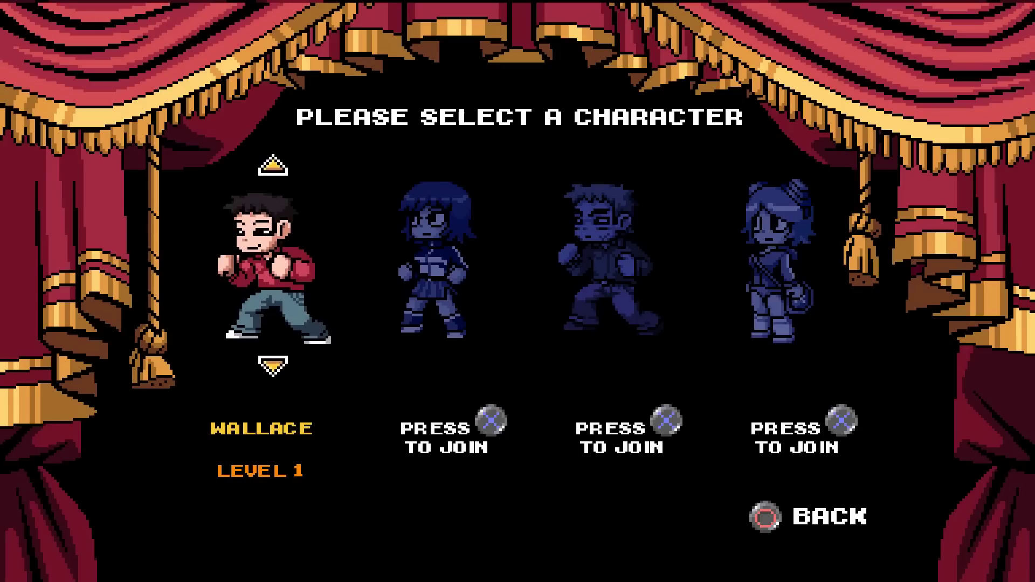
key("Return")
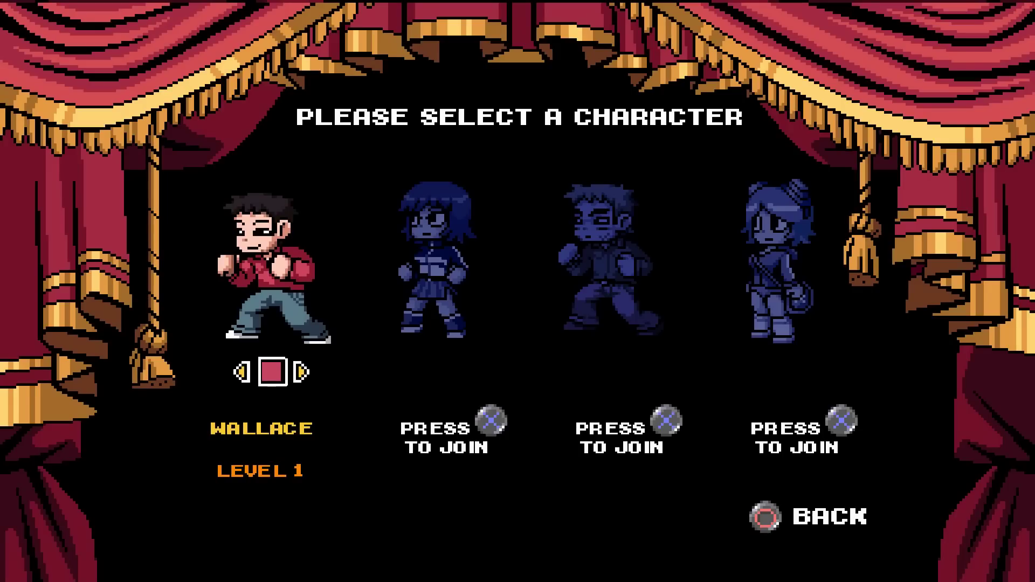
key("Return")
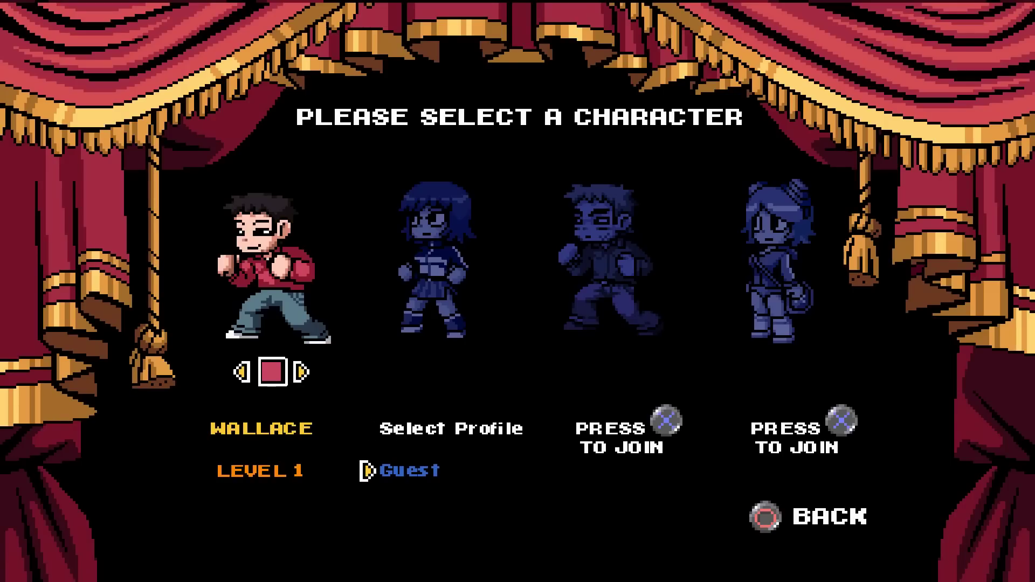
key("Return")
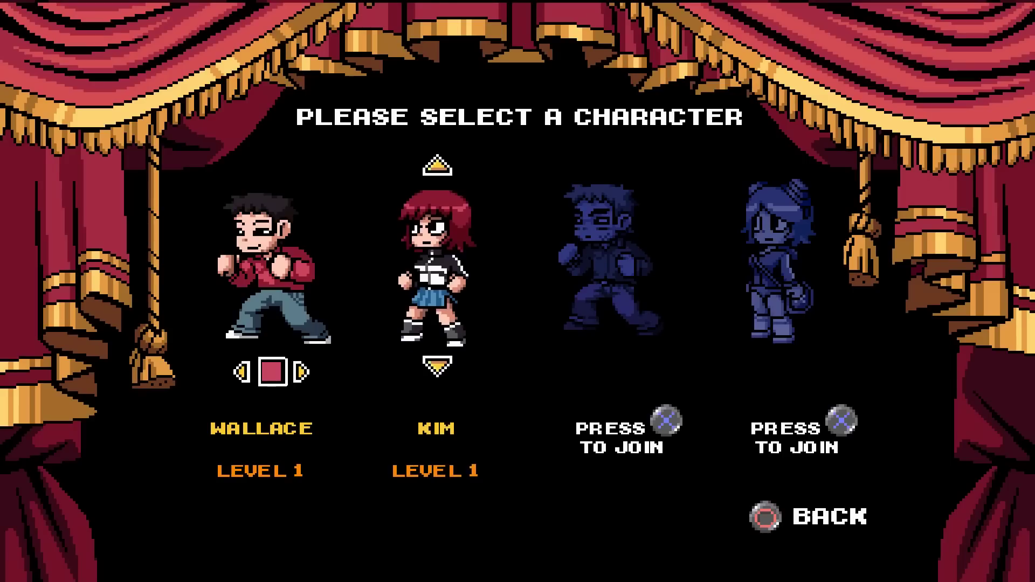
- Choose Scott as the second player's character and start the first level
key("Up")
key("Up")
key("Up")
key("Up")
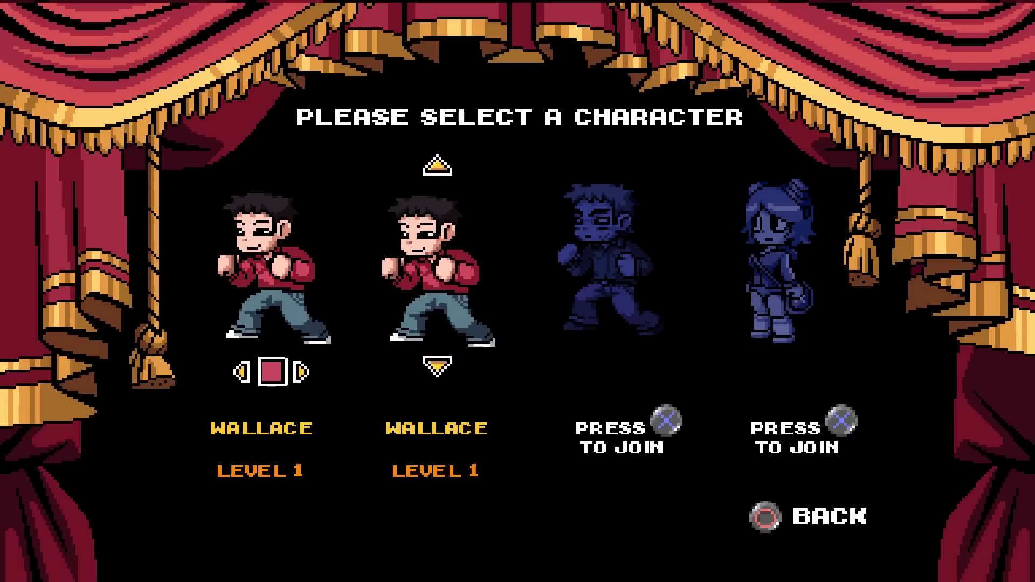
key("Return")
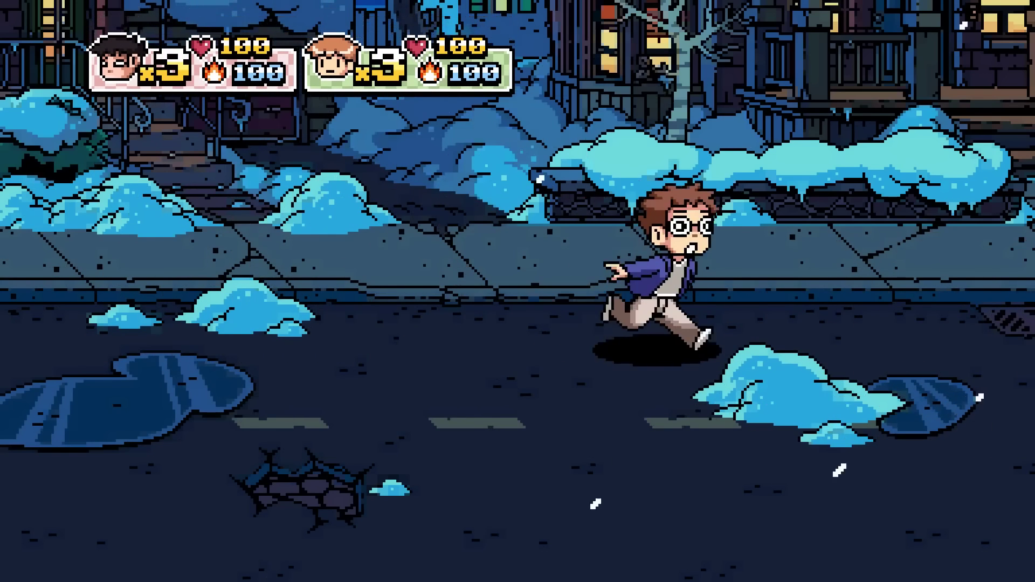
- Walk Wallace along the snowy street to the crossing and back towards Scott
key("Right")
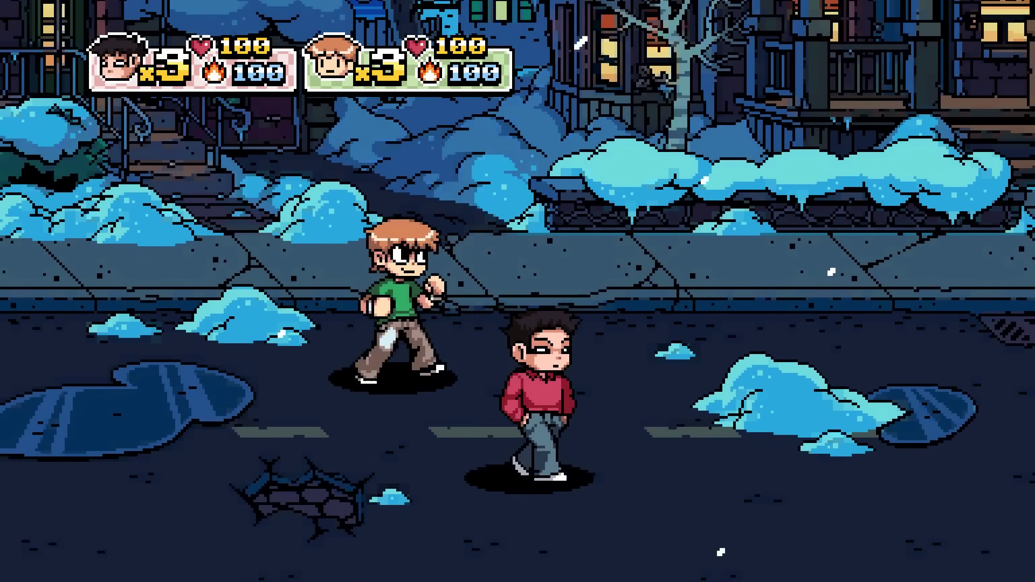
key("Right")
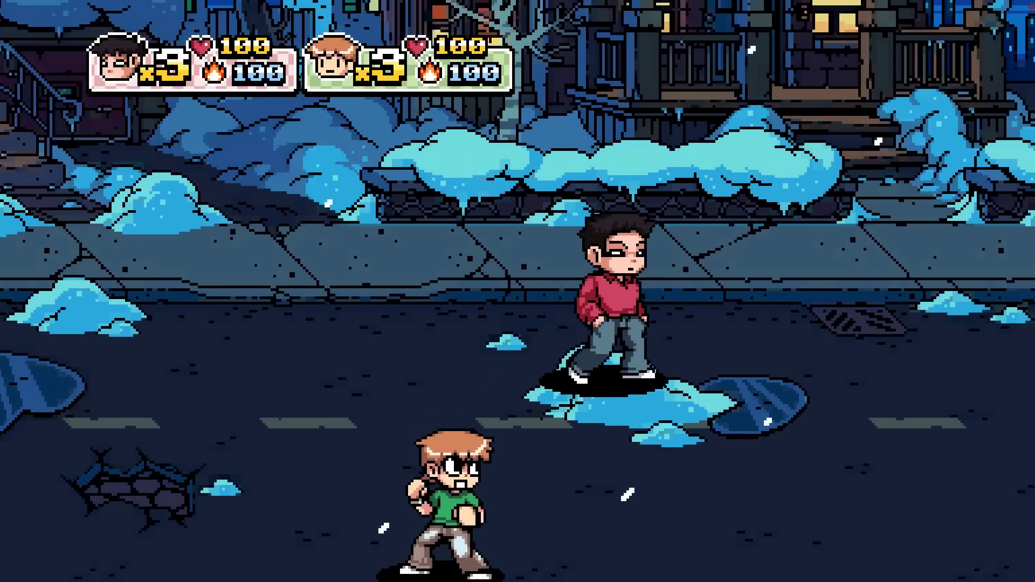
key("Right")
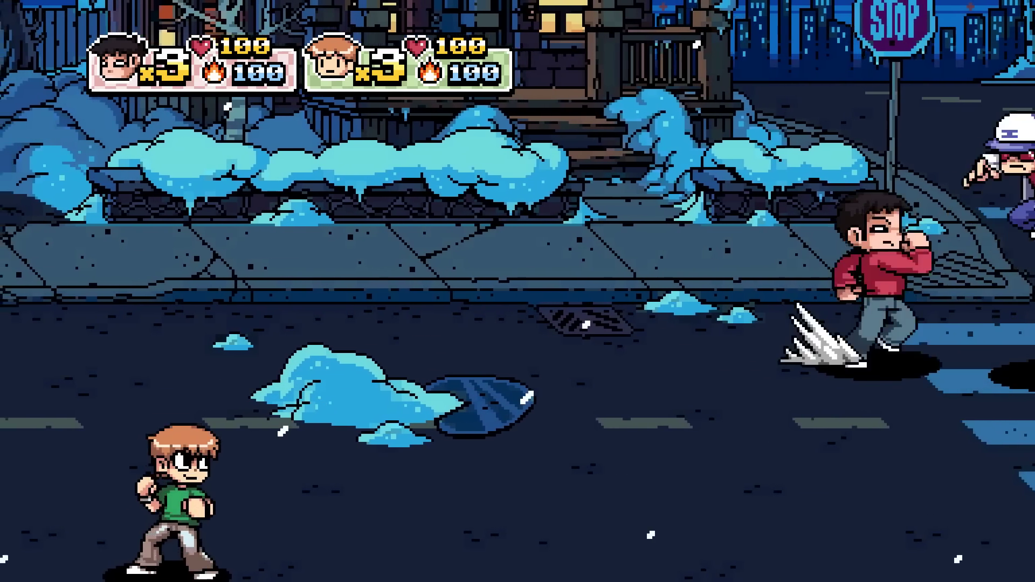
key("Left")
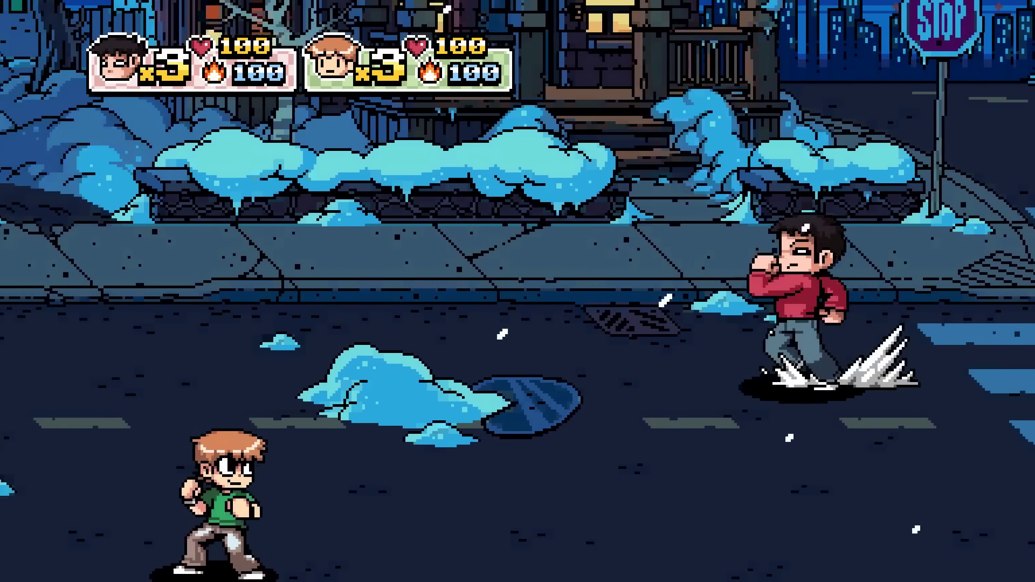
key("Left")
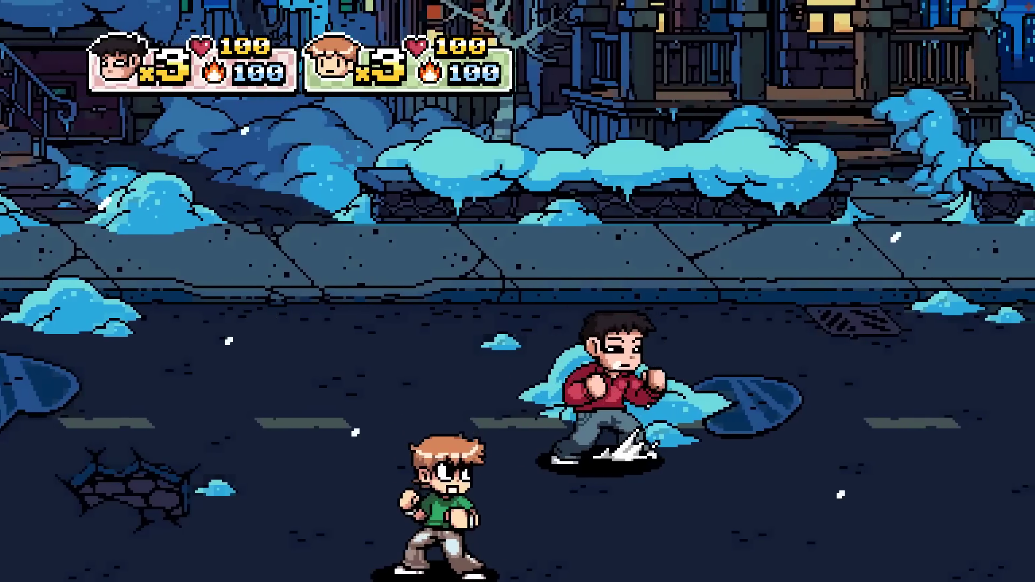
- Fight the enemies on the street with repeated punches and pause the game
key("Right")
key("z")
key("z")
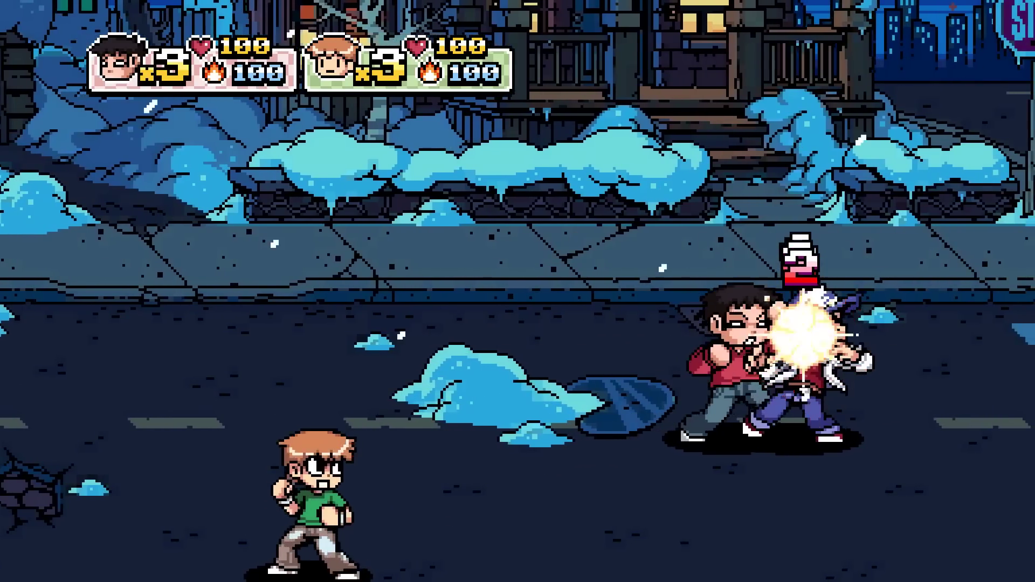
key("z")
key("z")
key("z")
key("z")
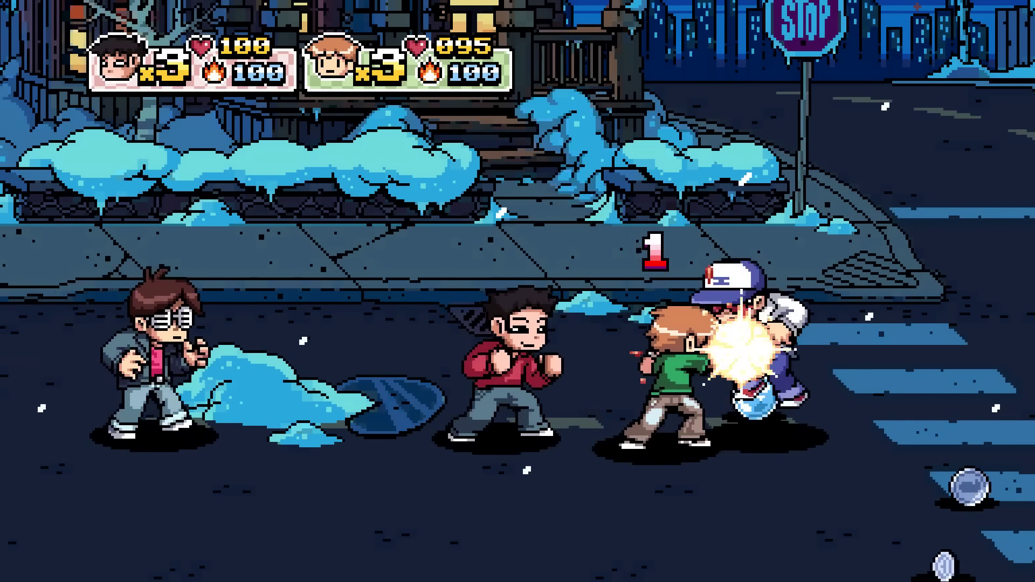
key("Escape")
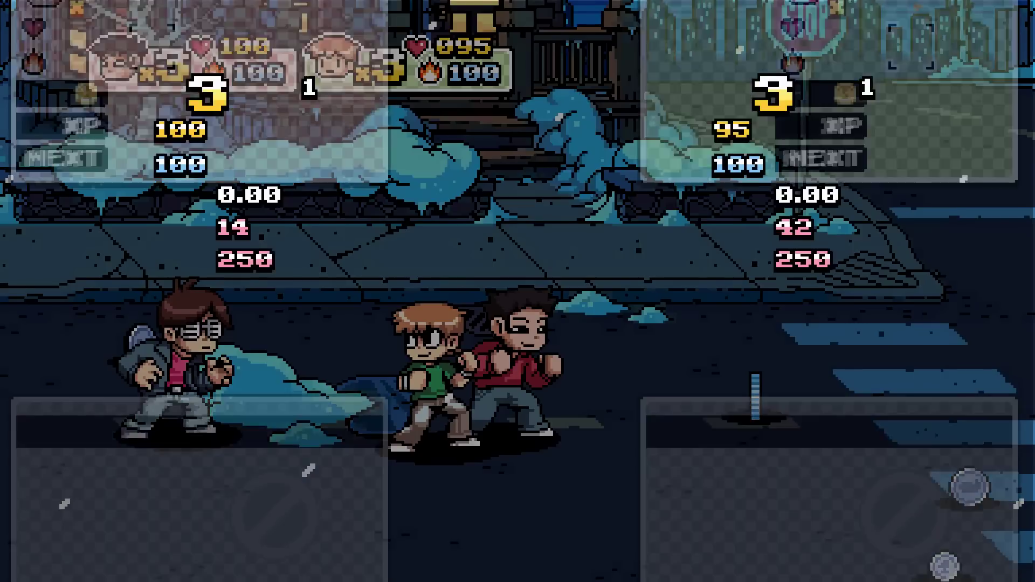